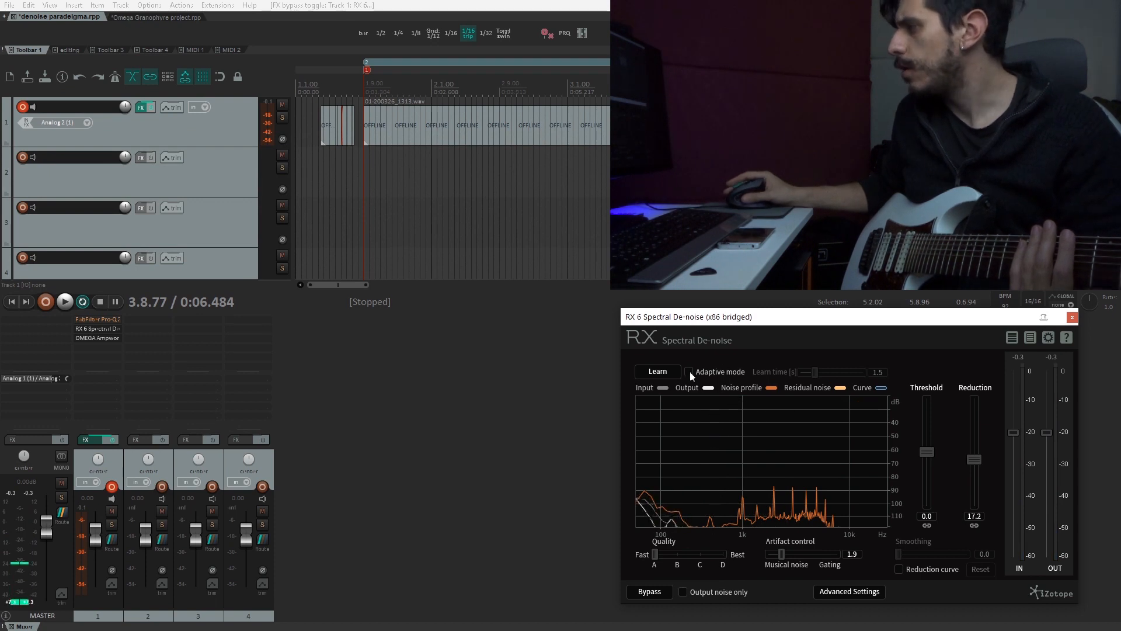
# Compare the guitar input with RX 6 Spectral De-noise bypassed and active by toggling its bypass repeatedly
pyautogui.click(650, 591)
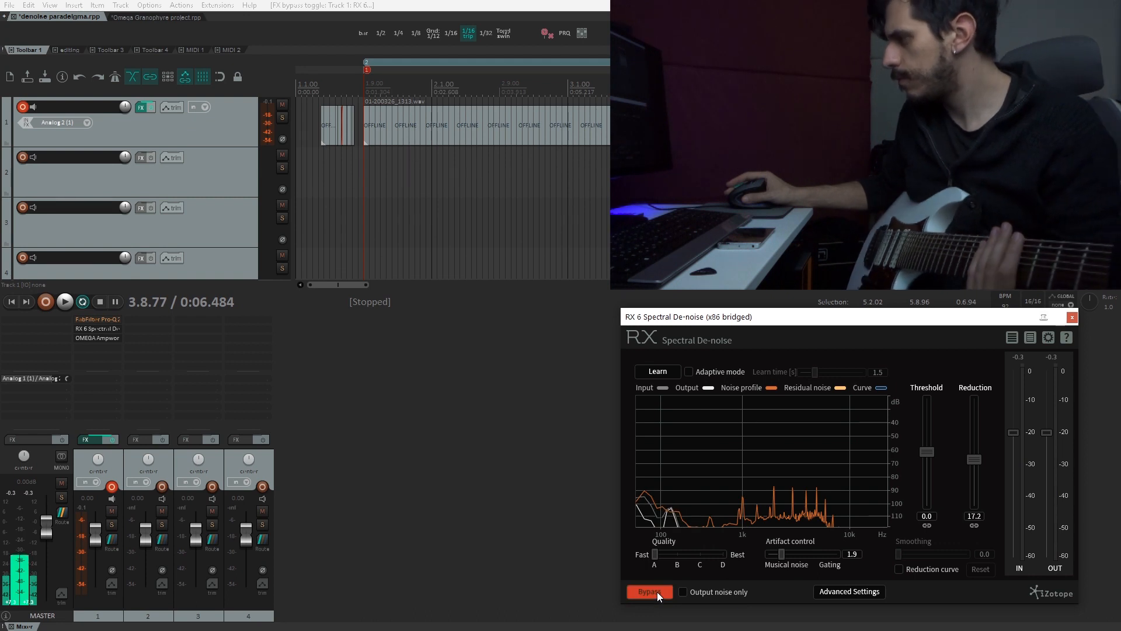
pyautogui.click(657, 591)
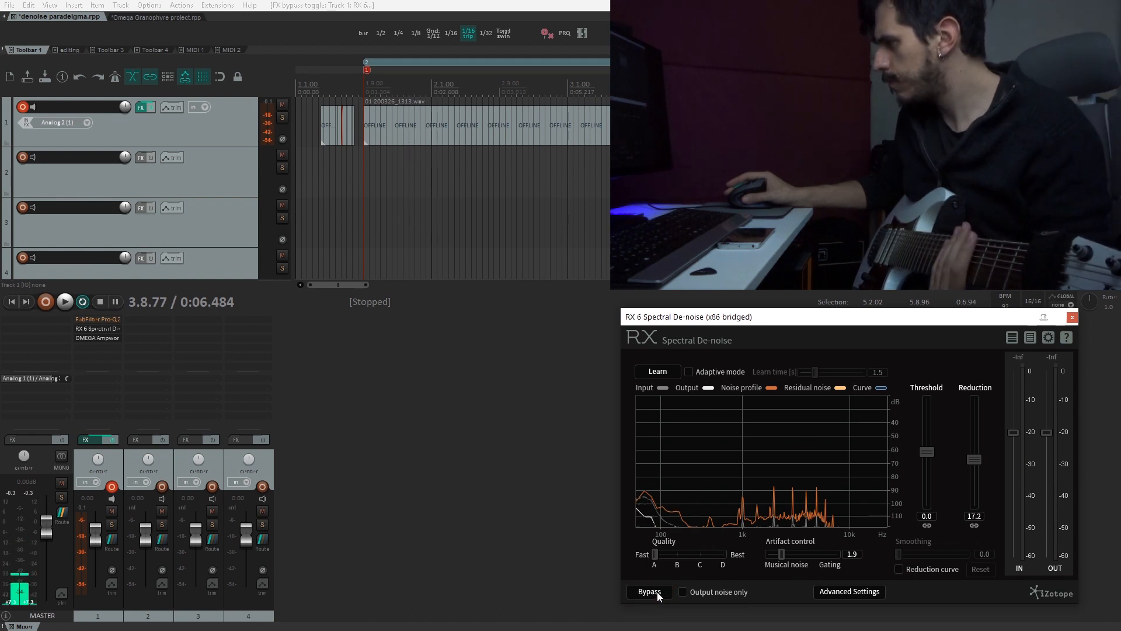
pyautogui.click(657, 591)
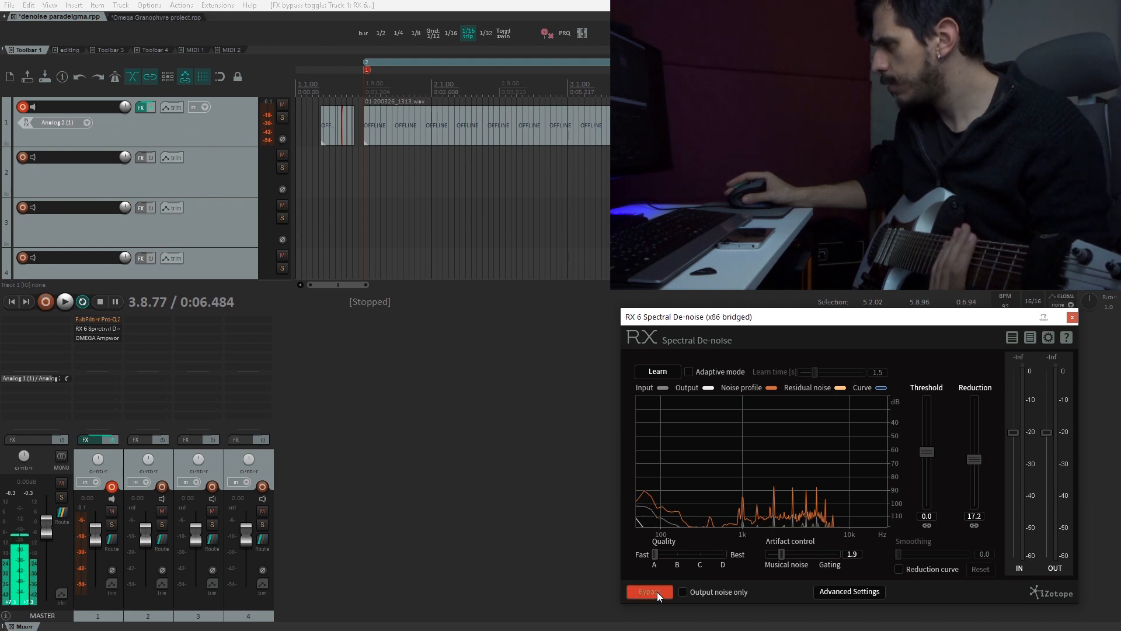
pyautogui.click(657, 591)
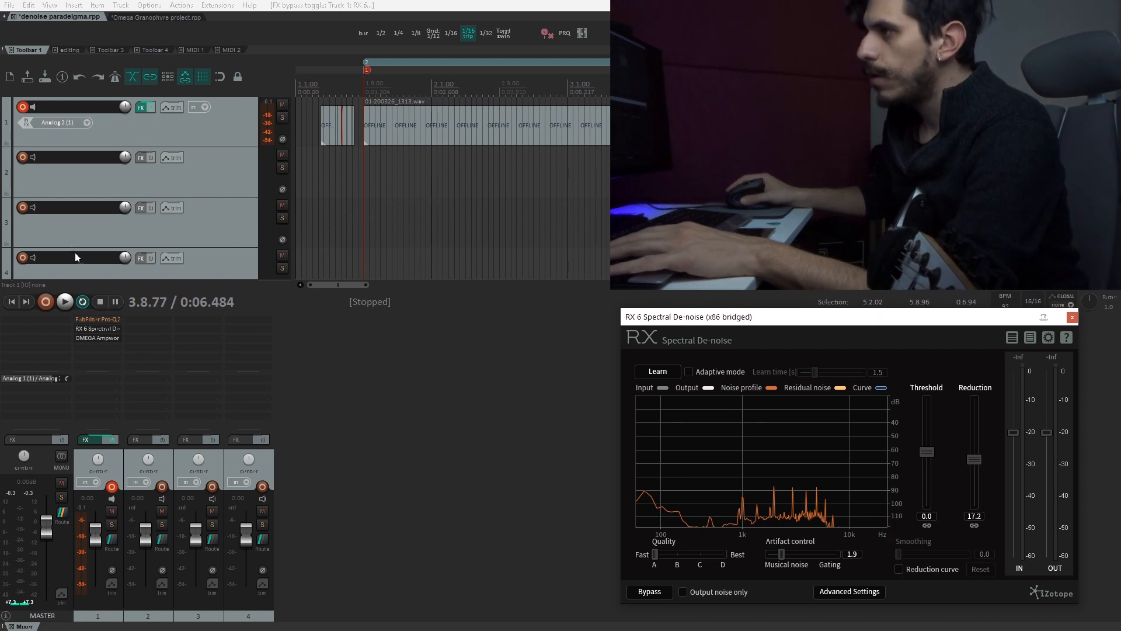
# Disarm track 1 for recording, set the Spectral De-noise quality to D (Best), and close the plug-in window
pyautogui.click(21, 109)
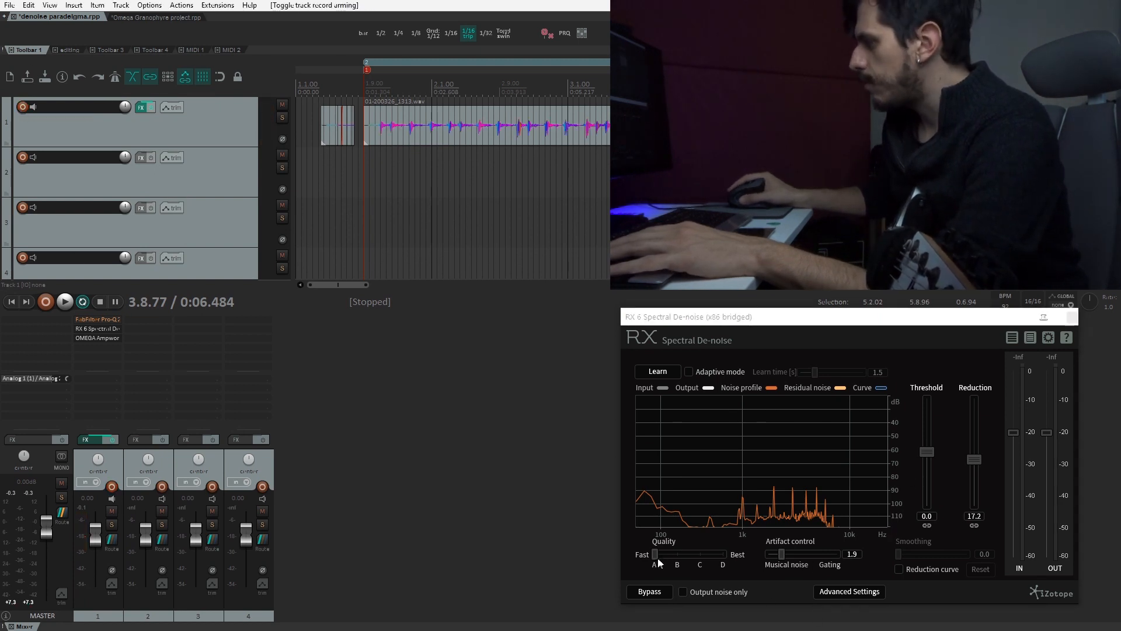
pyautogui.moveTo(656, 554); pyautogui.dragTo(724, 556)
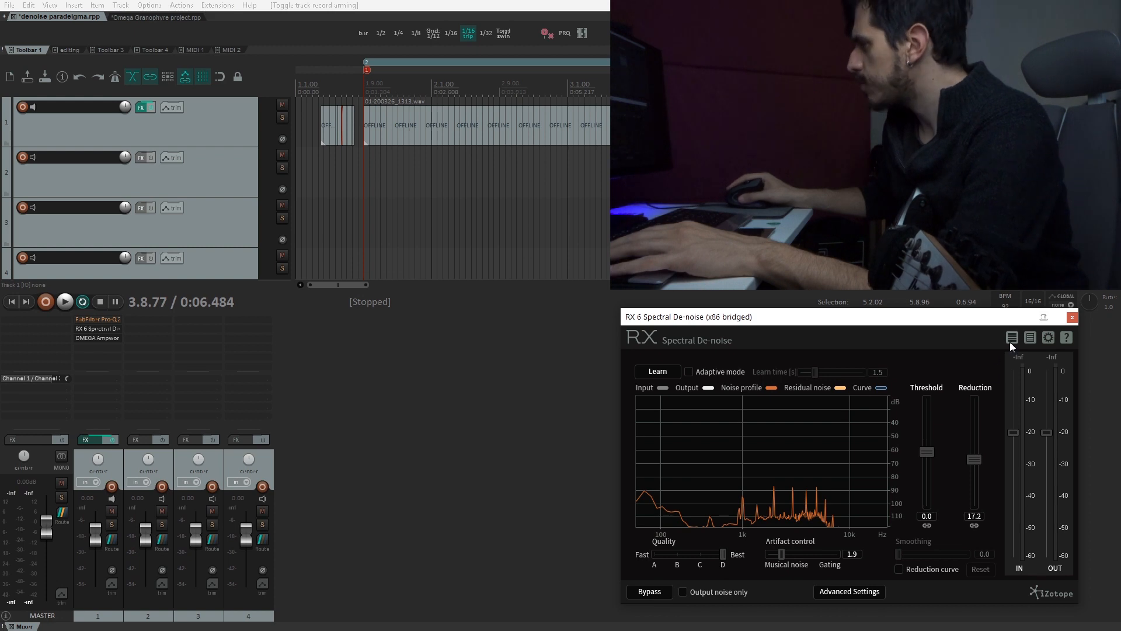
pyautogui.click(1071, 317)
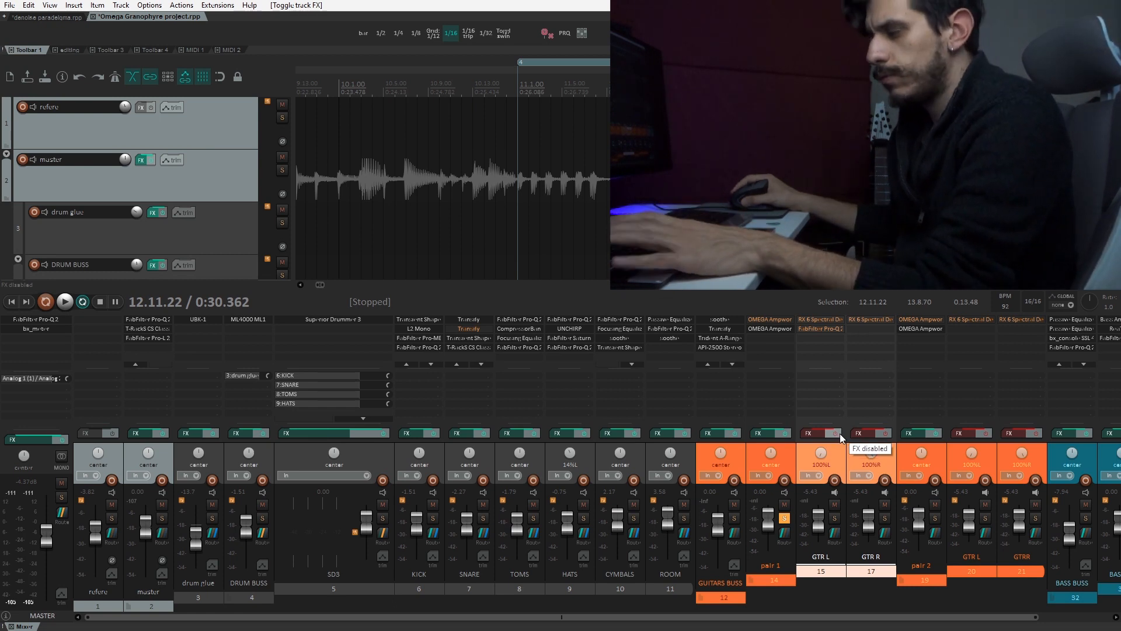
# Play the guitars with the GTR L and GTR R effects disabled, and play them again with those effects enabled
pyautogui.press('space')
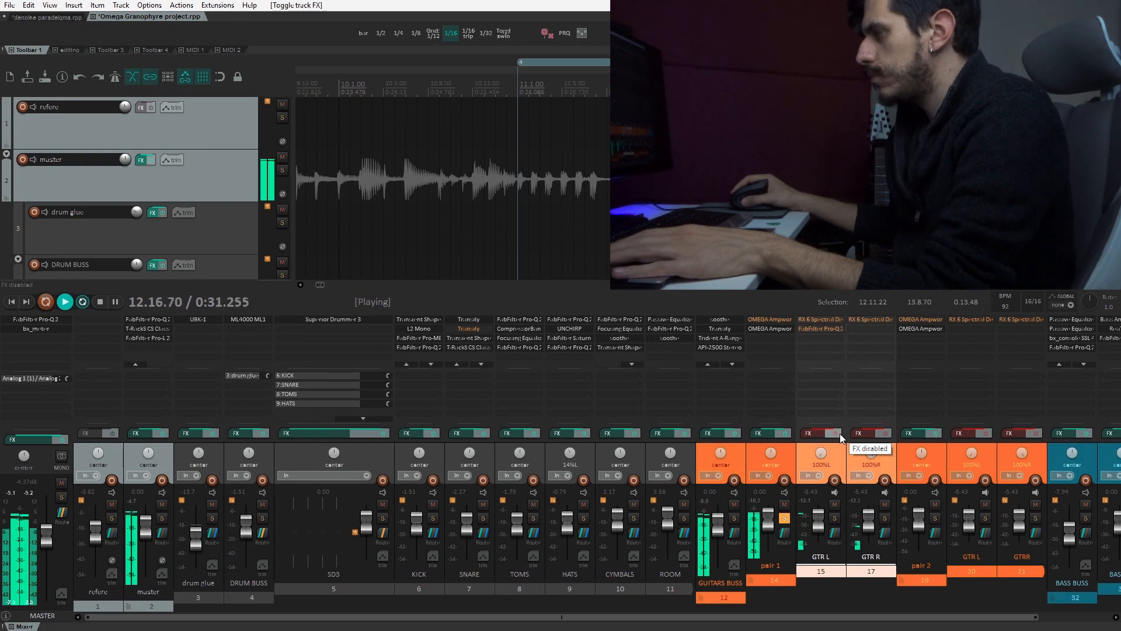
pyautogui.press('space')
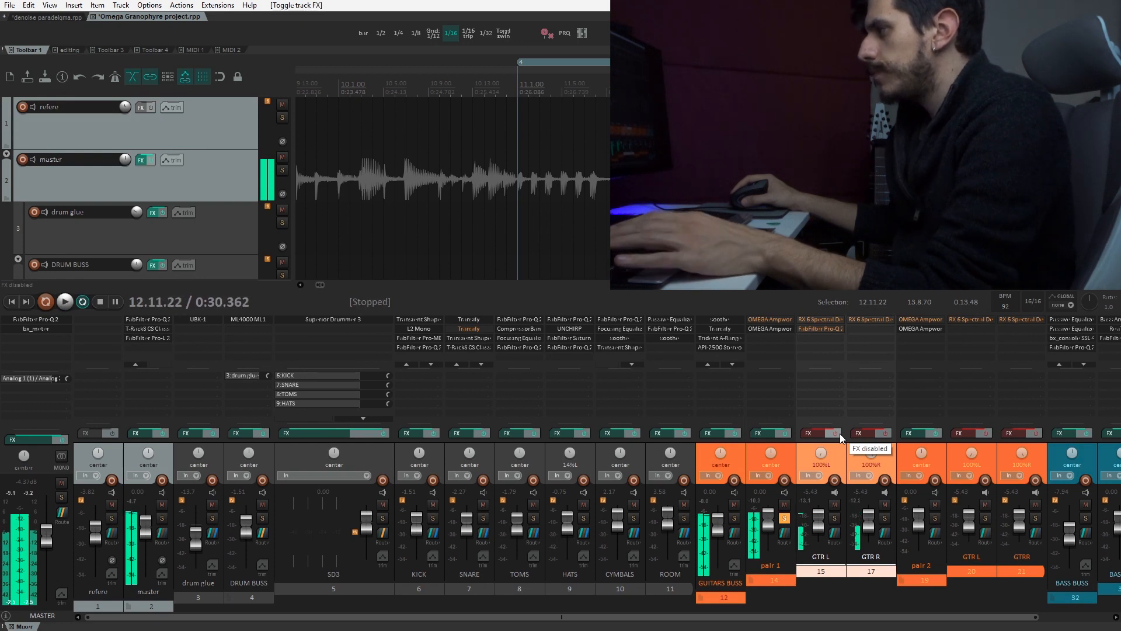
pyautogui.click(840, 433)
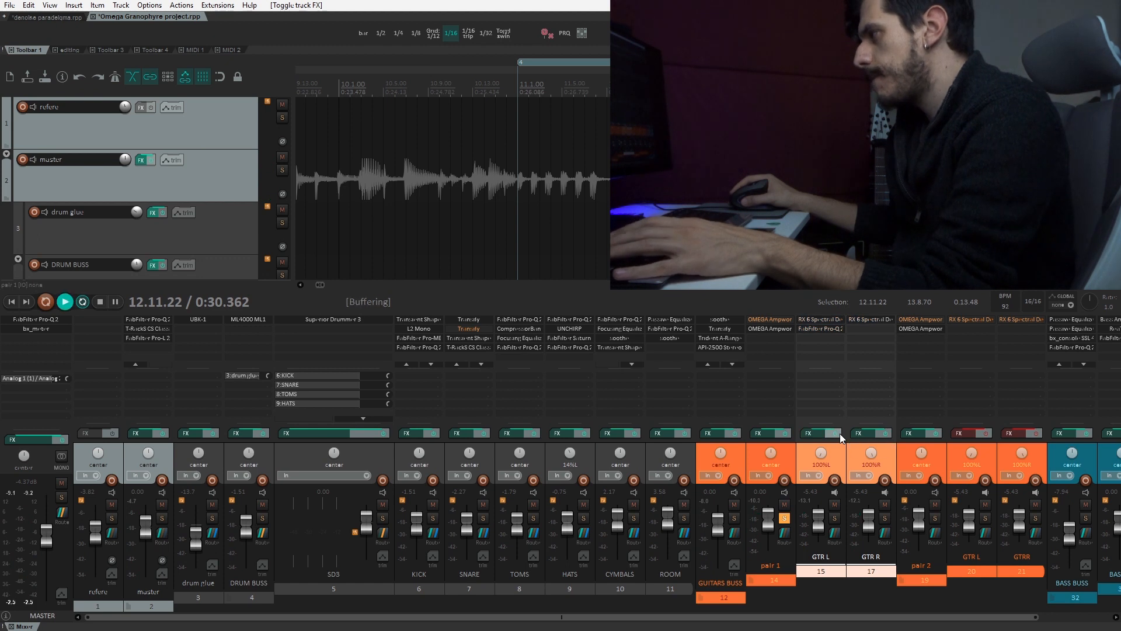
pyautogui.press('space')
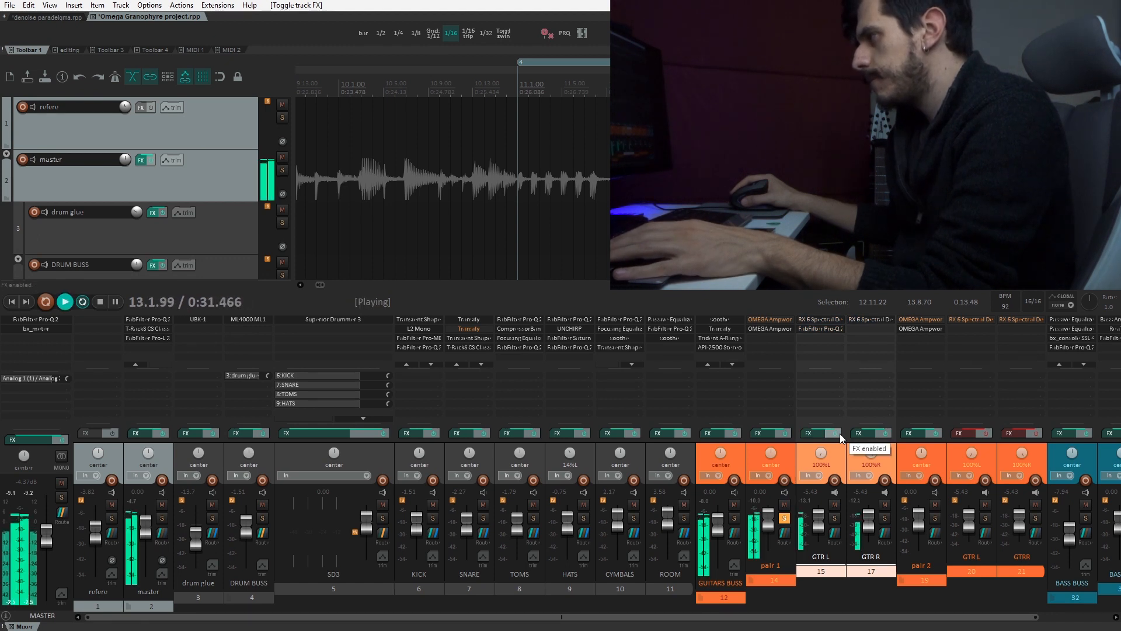
pyautogui.press('space')
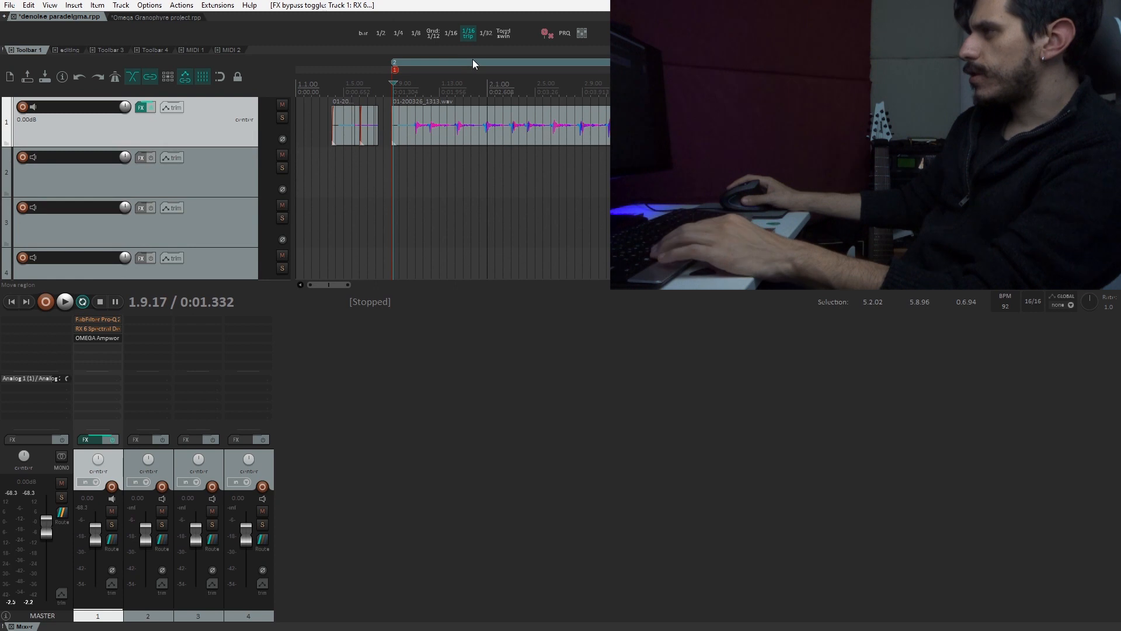
# Set the time selection to the guitar recording's region, 1.9.00 to 4.7.35, and play it
pyautogui.click(473, 59)
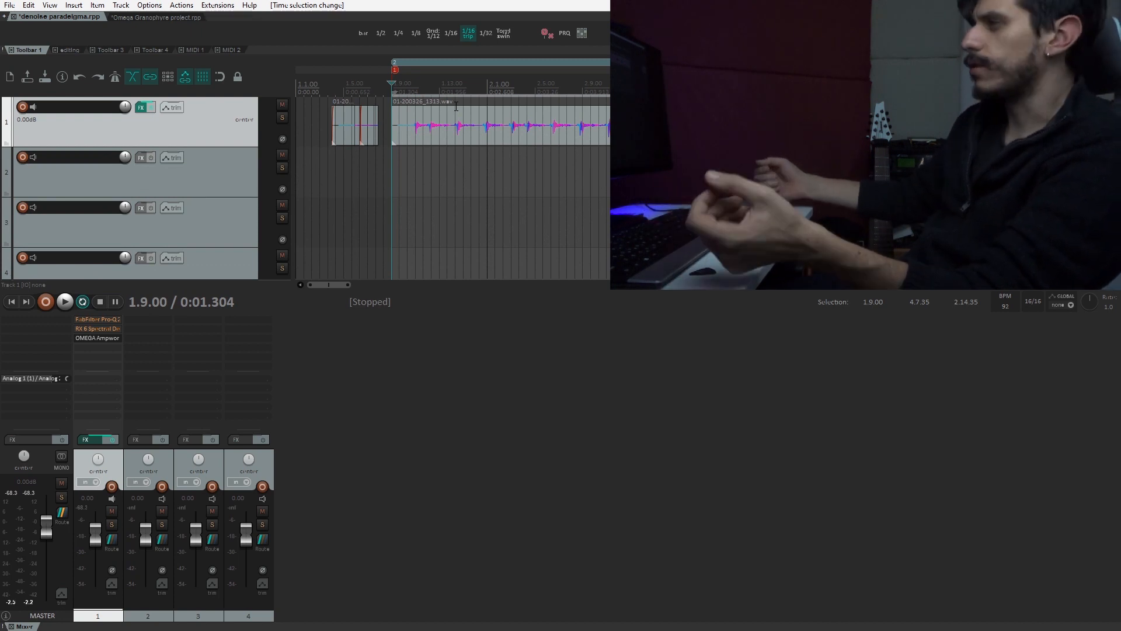
pyautogui.press('space')
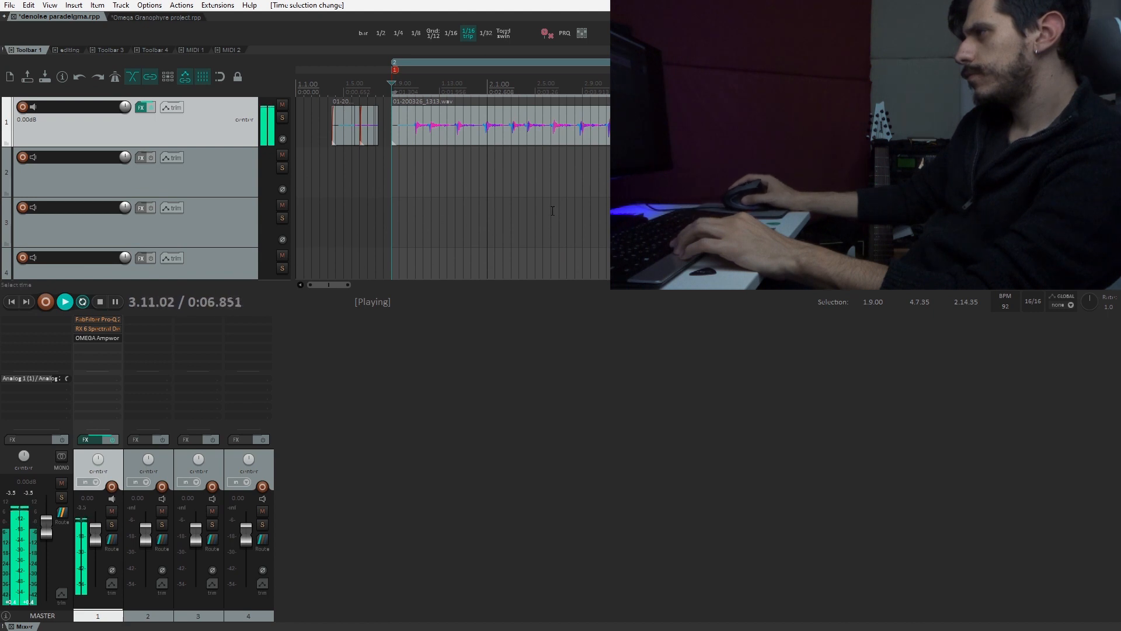
pyautogui.press('space')
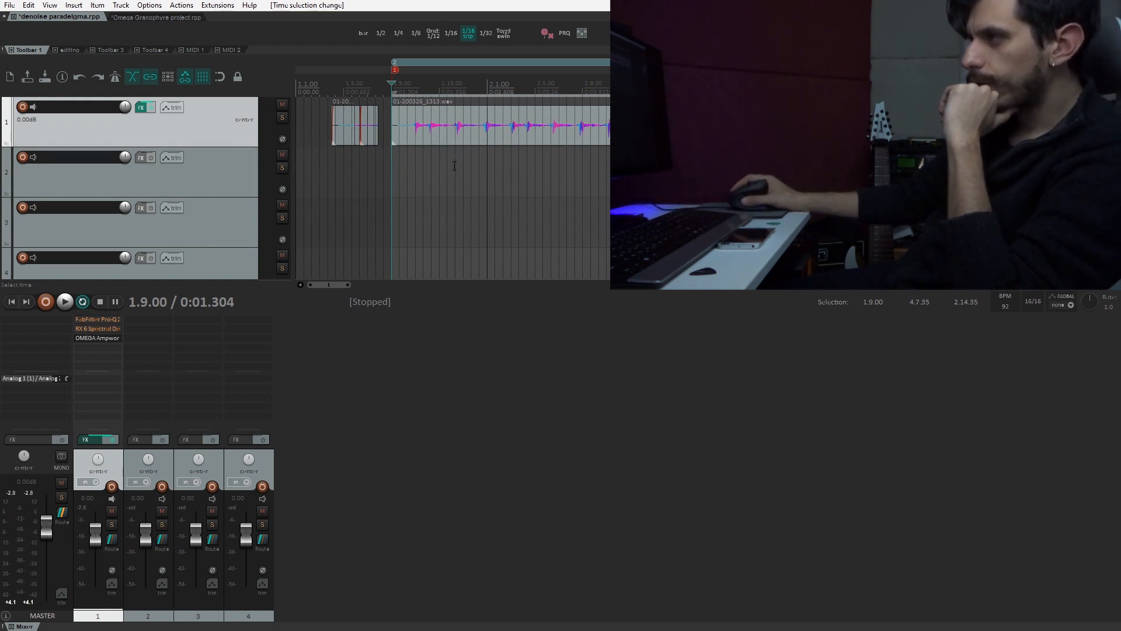
# Split the guitar recording on track 1 at 1.10.91 to separate the noise-only lead-in, and select that piece
pyautogui.scroll(4, 456, 165)
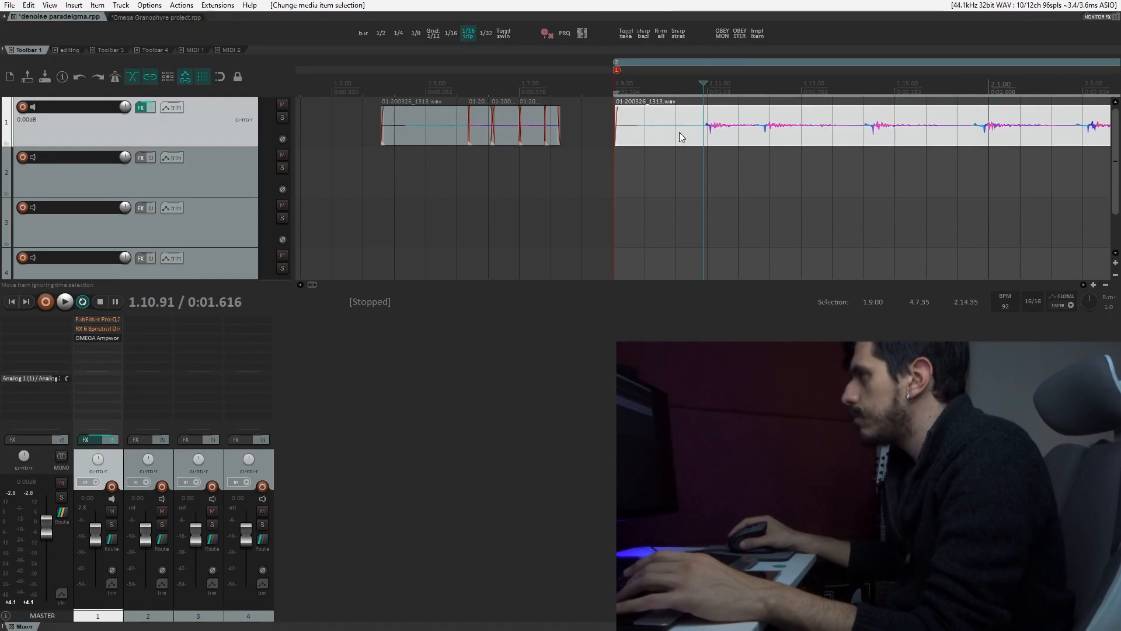
pyautogui.press('s')
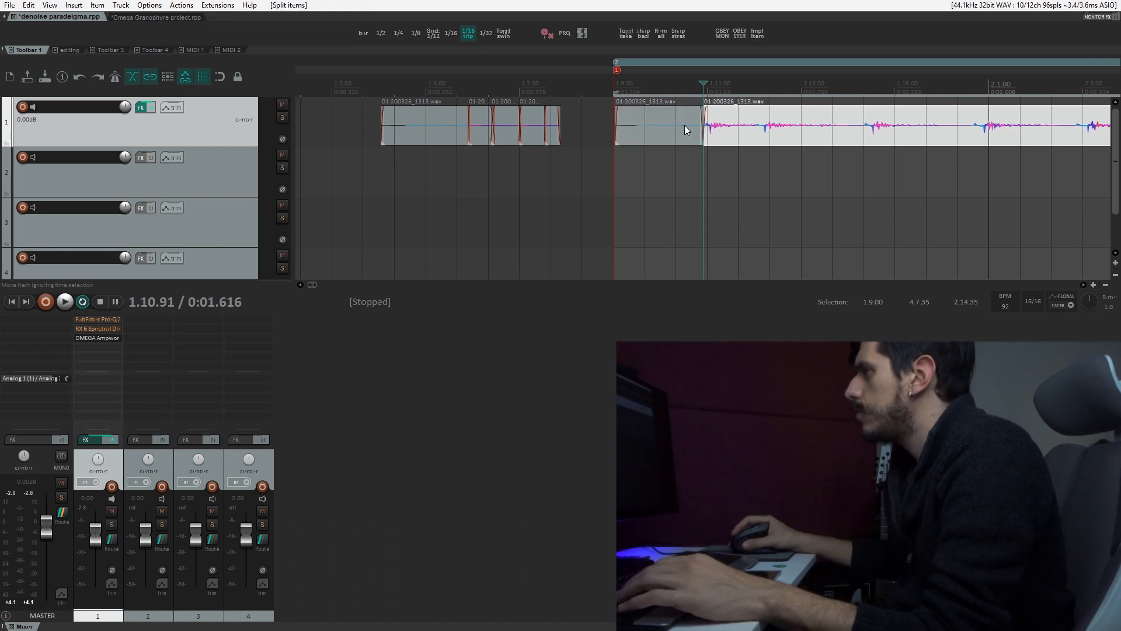
pyautogui.click(661, 121)
pyautogui.hscroll(3, 682, 136)
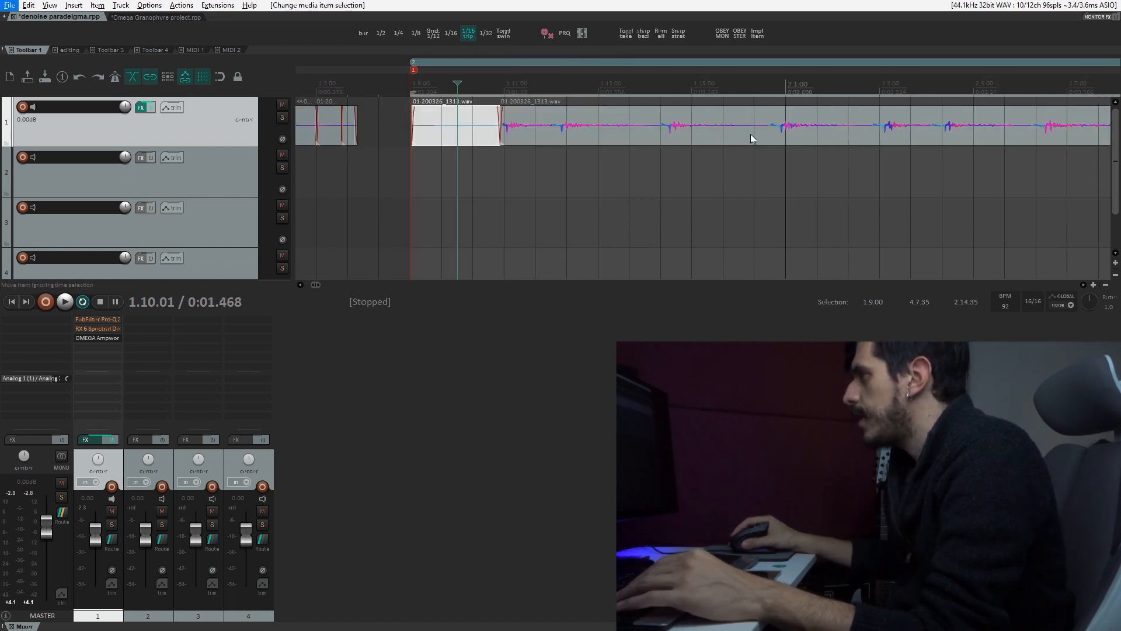
# Isolate the two noise-only gaps around bar 2 by splitting the recording at their edges, ending at 1.16.51 and 2.2.79
pyautogui.click(738, 131)
pyautogui.press('s')
pyautogui.click(762, 130)
pyautogui.press('s')
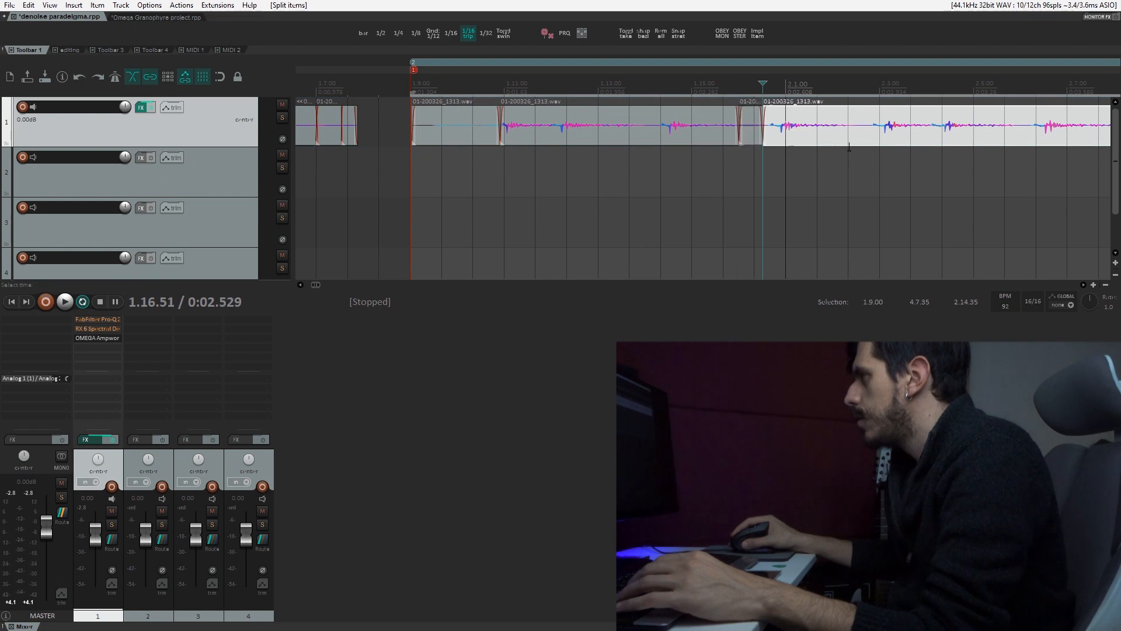
pyautogui.click(849, 139)
pyautogui.press('s')
pyautogui.click(869, 139)
pyautogui.press('s')
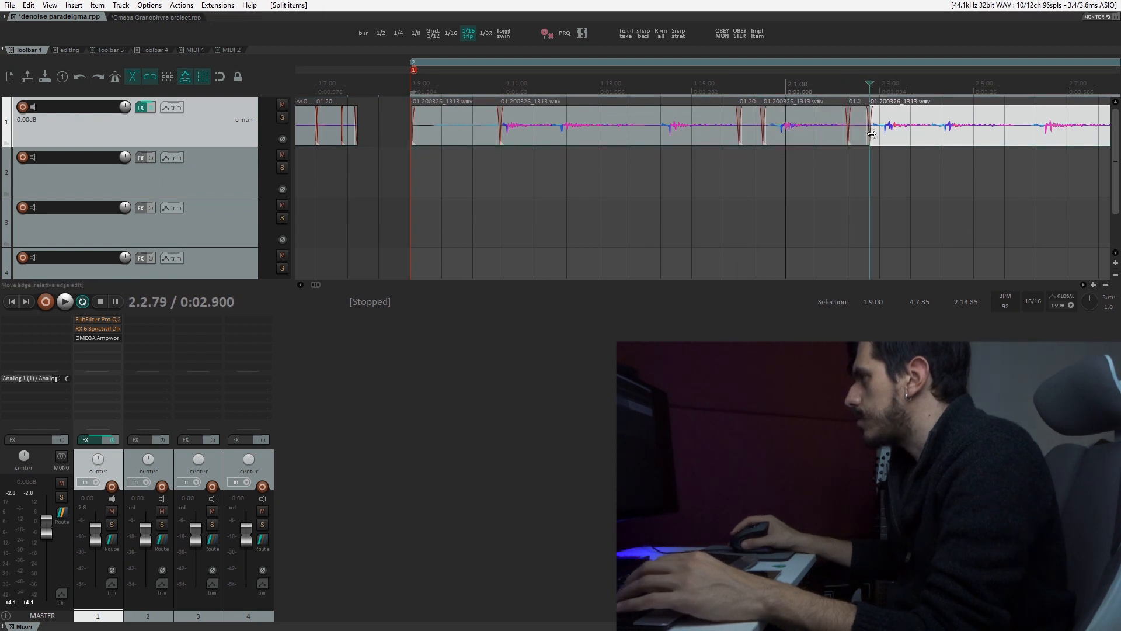
# Isolate two more noise-only gaps with splits at their edges, the first starting at 2.5.84 and the second ending at 2.8.60
pyautogui.hscroll(3, 862, 141)
pyautogui.click(810, 136)
pyautogui.press('s')
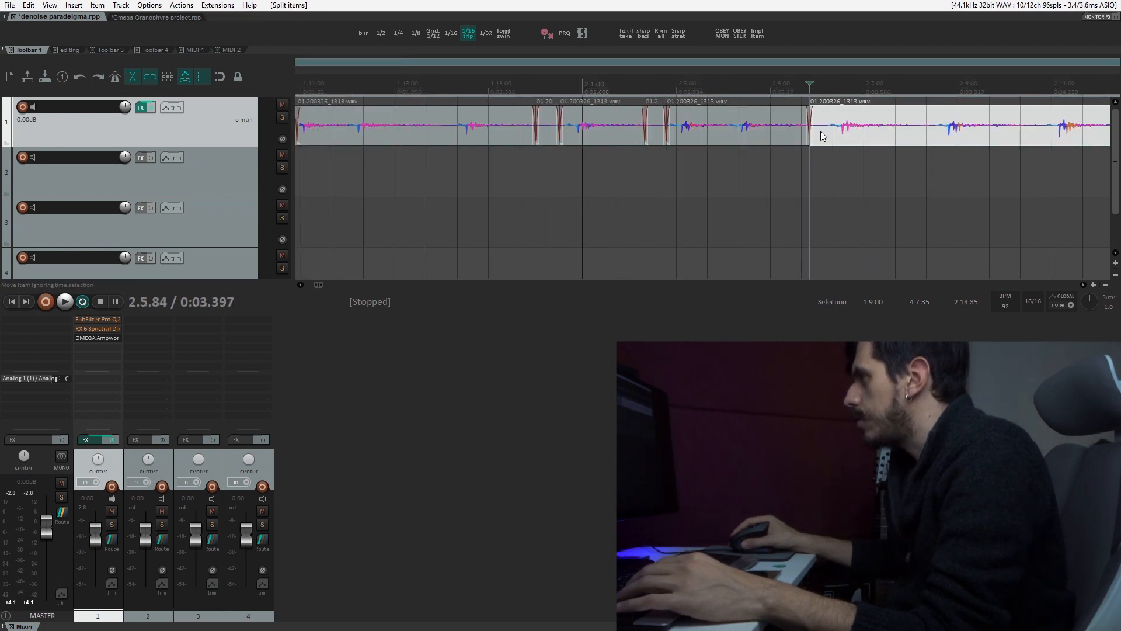
pyautogui.click(915, 134)
pyautogui.press('s')
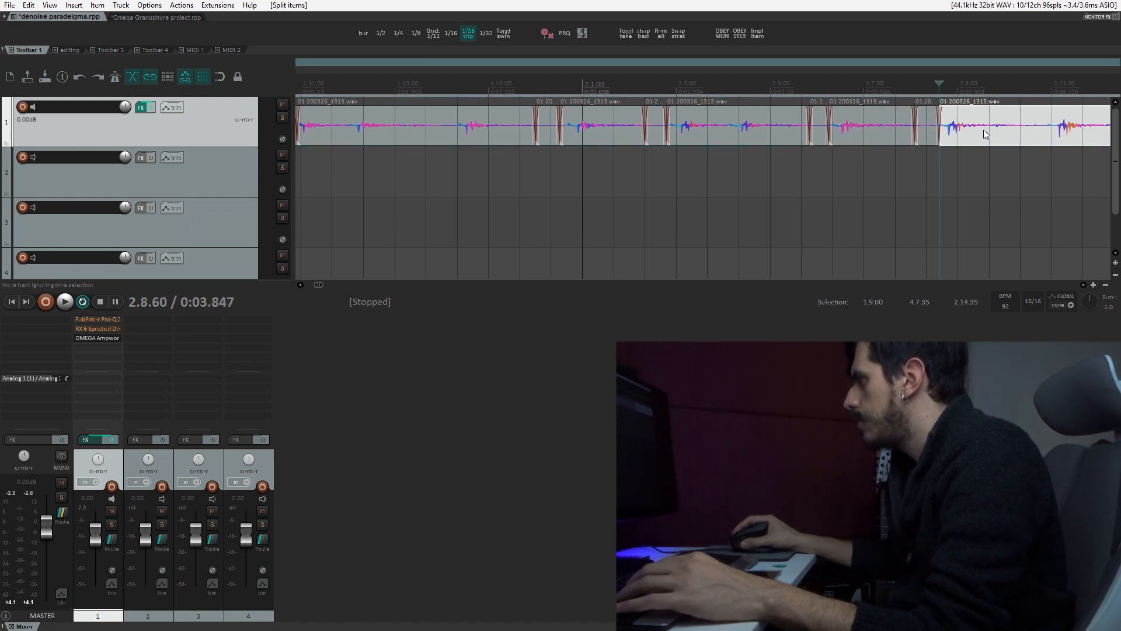
pyautogui.hscroll(3, 917, 142)
pyautogui.hscroll(-5, 819, 144)
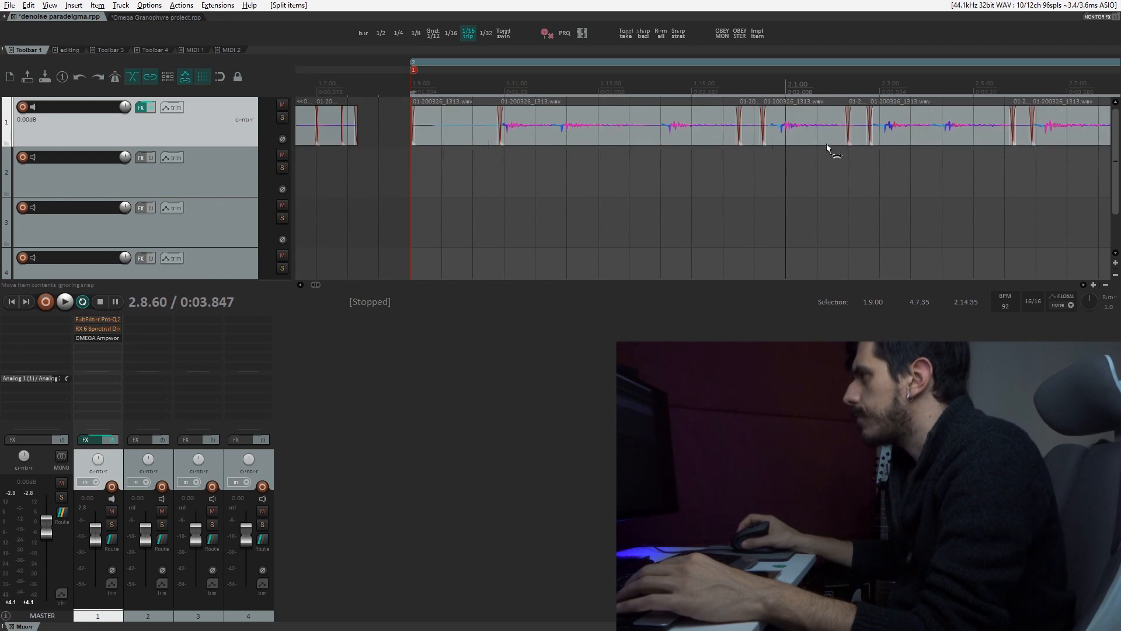
# Select the noise-only lead-in together with the first three noise gaps and move them down to track 2
pyautogui.click(485, 135)
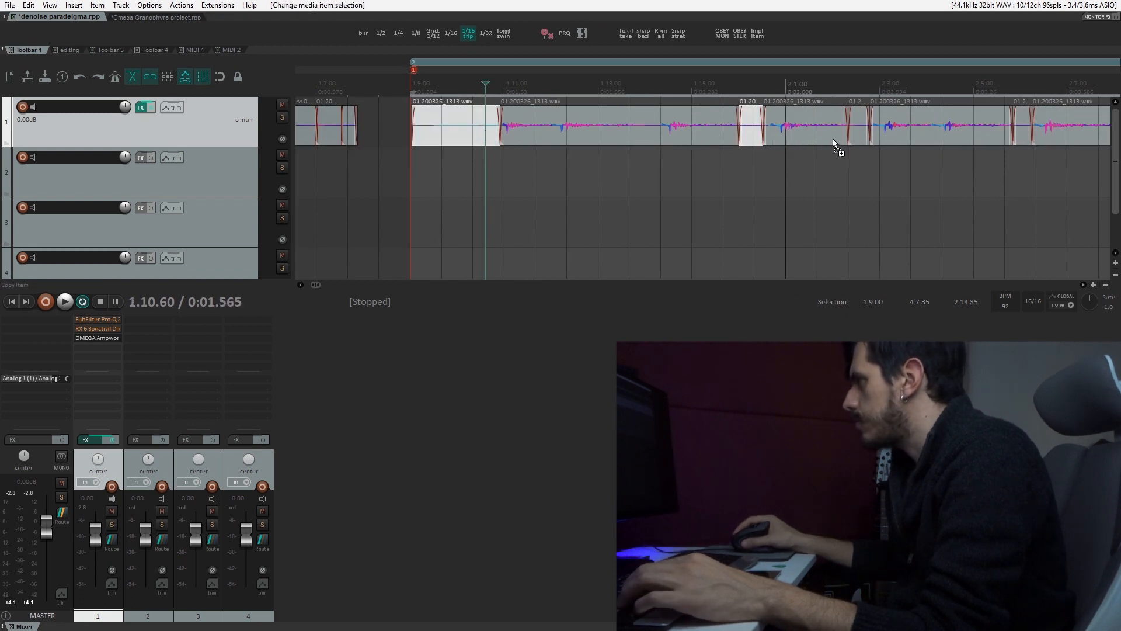
pyautogui.keyDown('ctrl'); pyautogui.click(1023, 132); pyautogui.keyUp('ctrl')
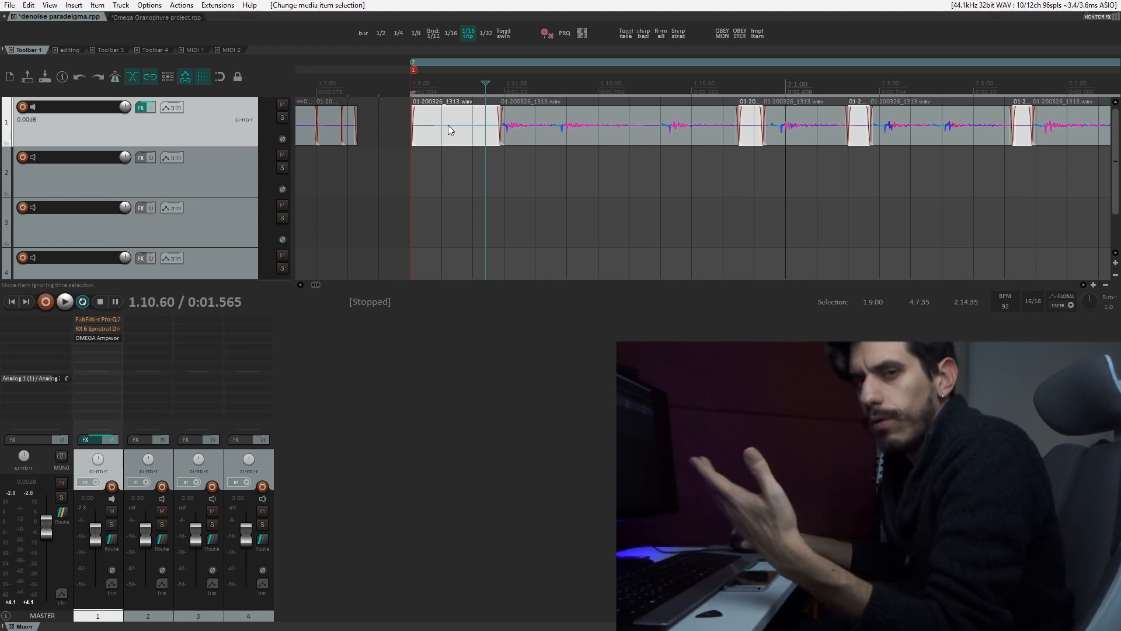
pyautogui.moveTo(450, 122); pyautogui.dragTo(450, 170)
pyautogui.scroll(-5, 599, 206)
pyautogui.scroll(5, 599, 206)
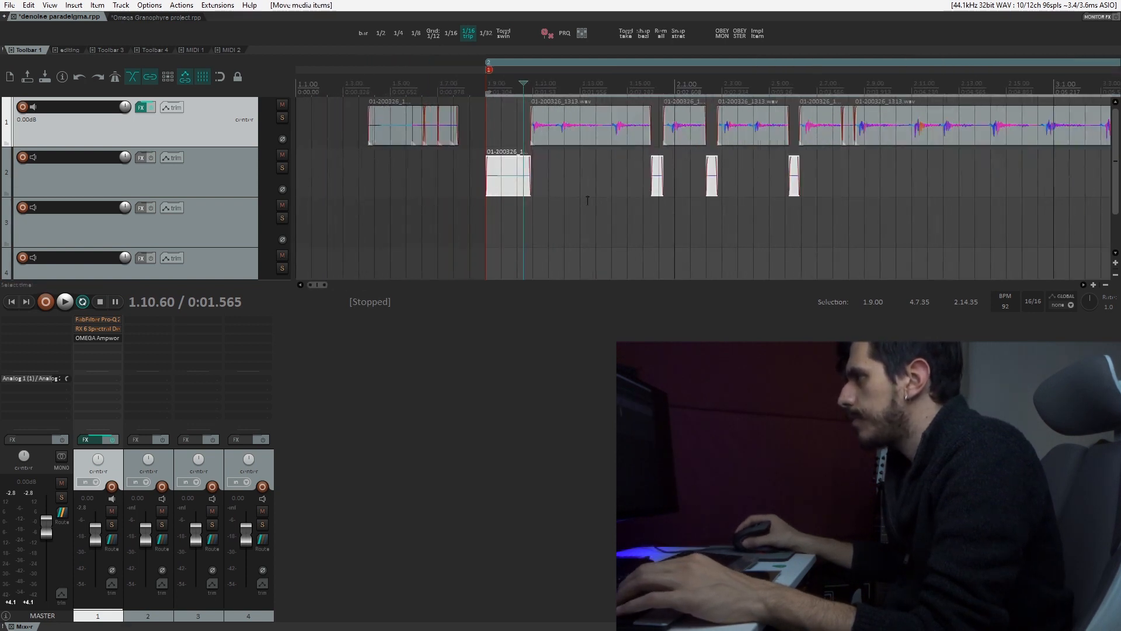
# Gather the noise pieces side by side at the start of track 1 and set the time selection to 1.1.00–1.8.01
pyautogui.moveTo(719, 201); pyautogui.dragTo(536, 188)
pyautogui.moveTo(710, 178); pyautogui.dragTo(547, 197)
pyautogui.moveTo(794, 184); pyautogui.dragTo(321, 114)
pyautogui.scroll(-2, 424, 112)
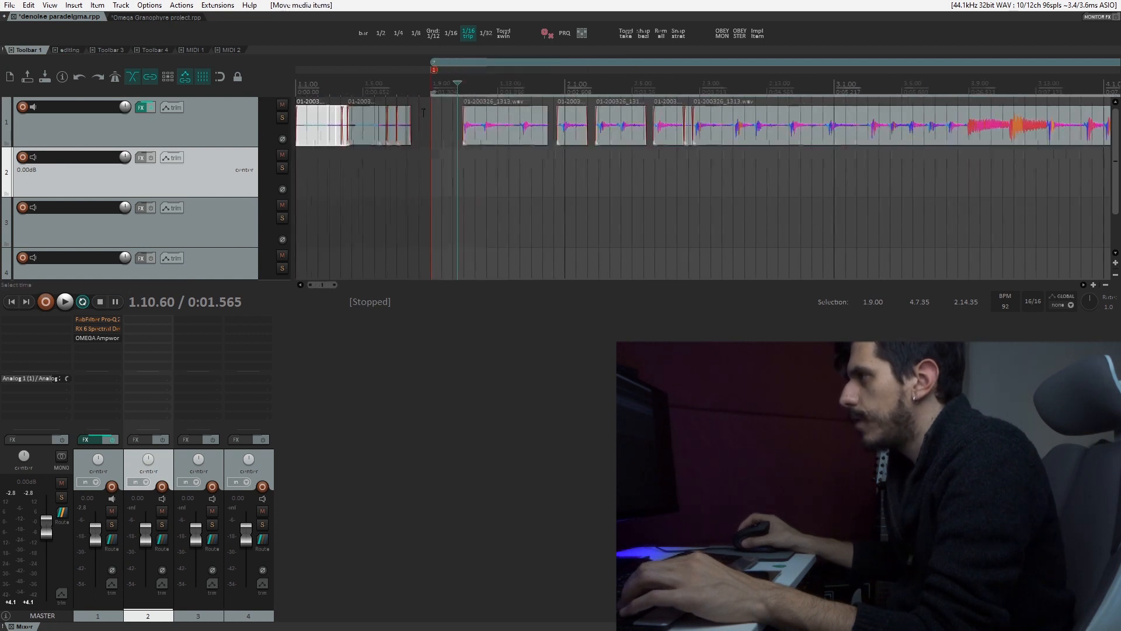
pyautogui.moveTo(414, 87); pyautogui.dragTo(275, 89)
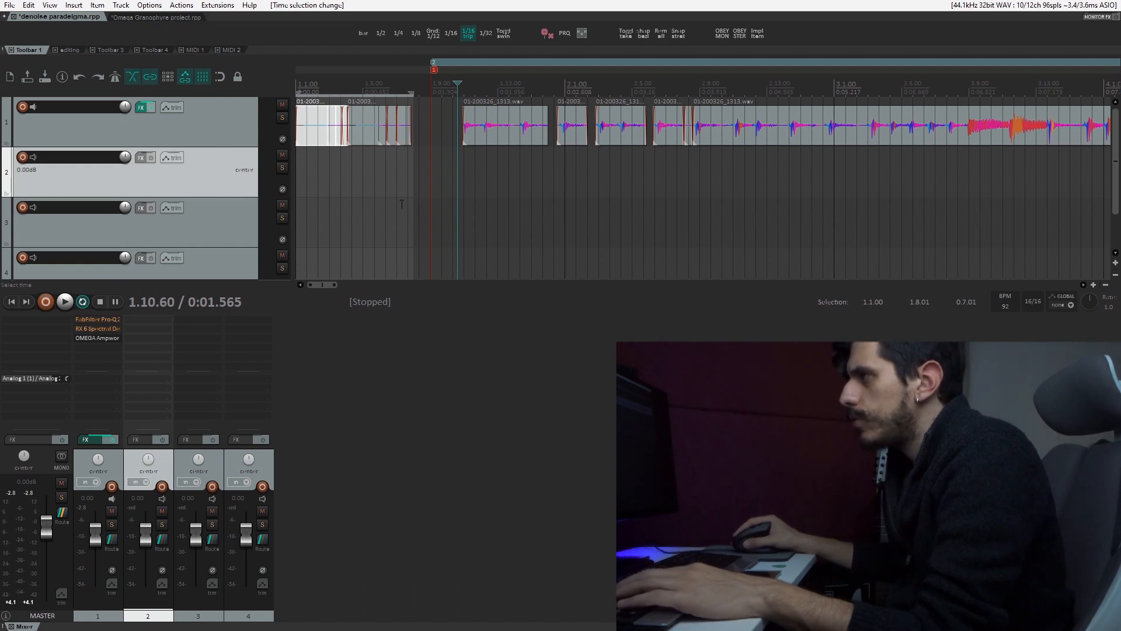
# Set the time selection to the second region, 5.2.02 to 5.8.96, and toggle the bypass of RX 6 Spectral De-noise on track 1
pyautogui.scroll(-3, 574, 183)
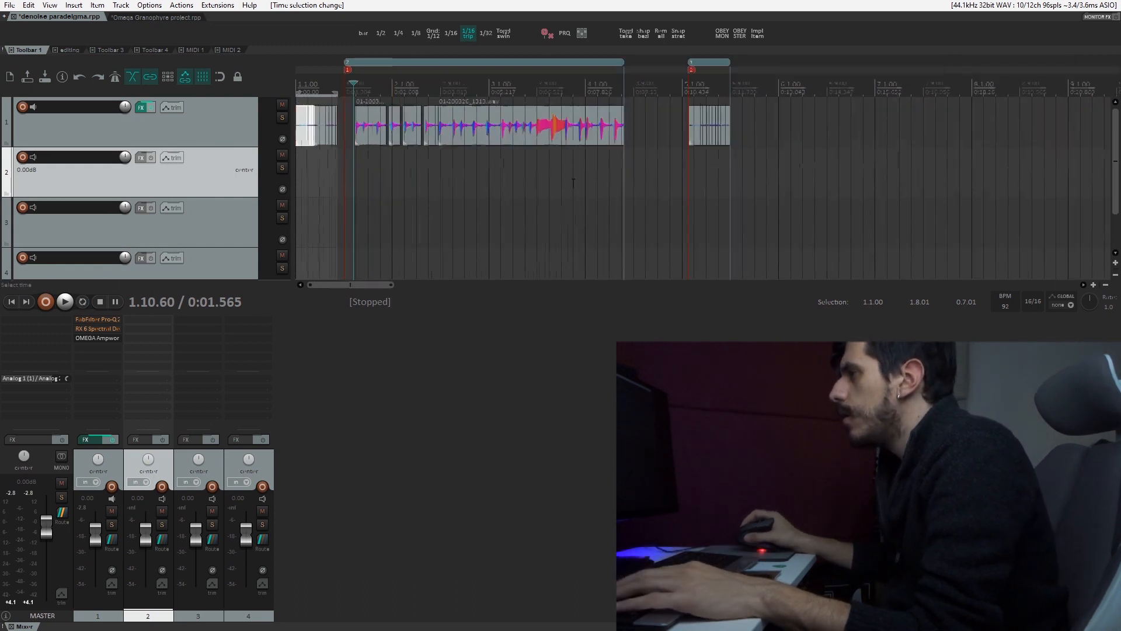
pyautogui.doubleClick(706, 62)
pyautogui.scroll(9, 710, 66)
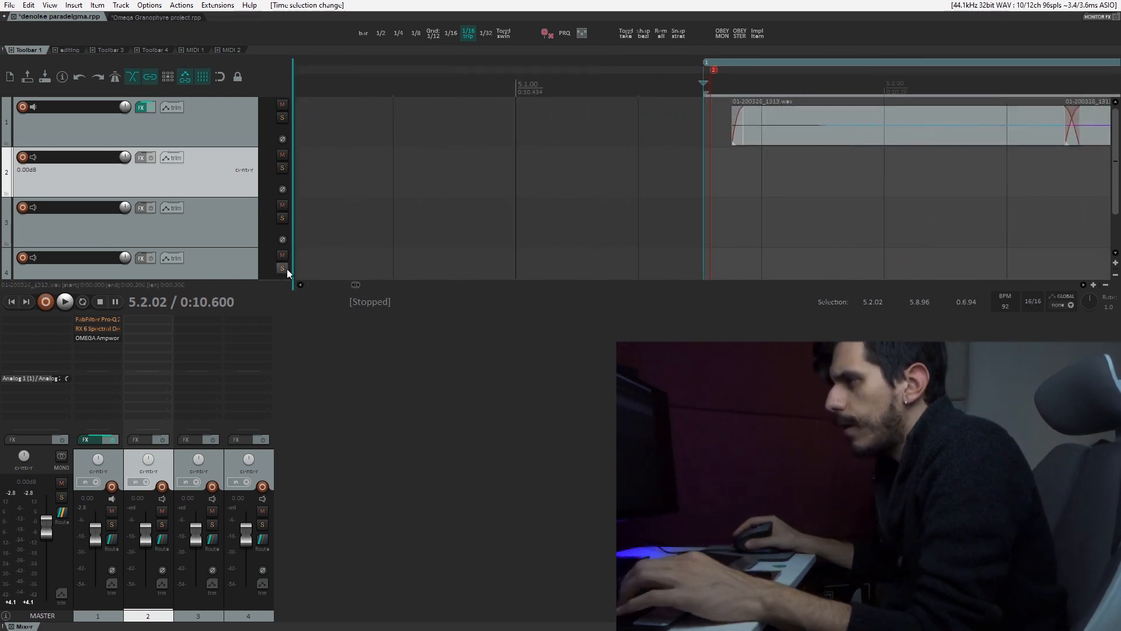
pyautogui.keyDown('shift'); pyautogui.click(105, 328); pyautogui.keyUp('shift')
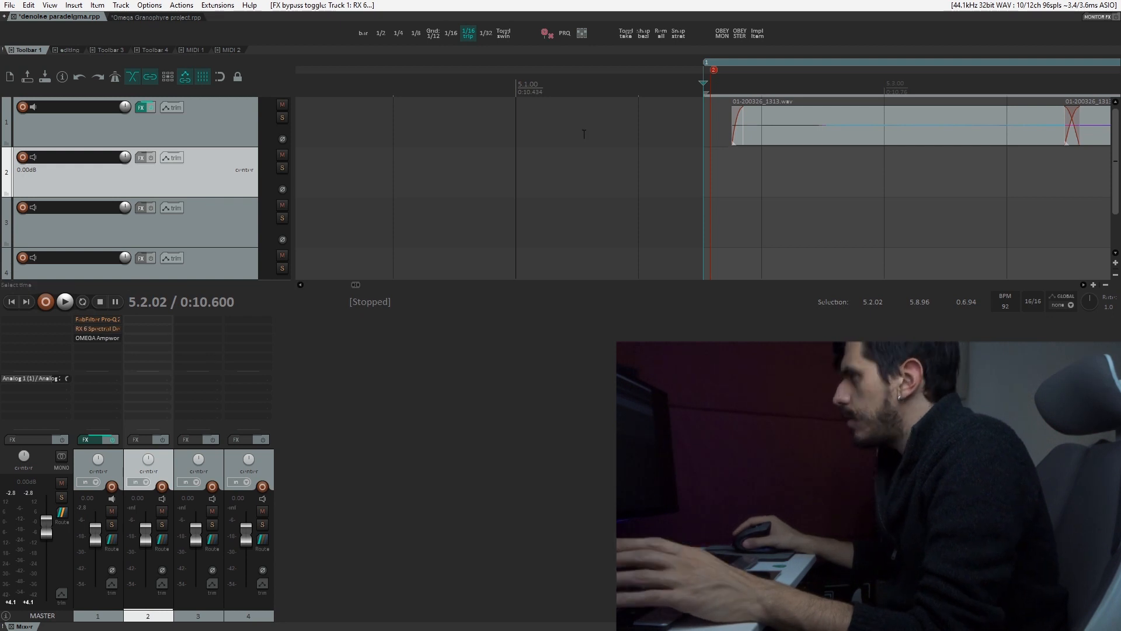
# Play the assembled noise pieces in the region from 5.2.02 to 5.8.96 to check how they sound
pyautogui.scroll(-3, 631, 113)
pyautogui.scroll(-3, 694, 100)
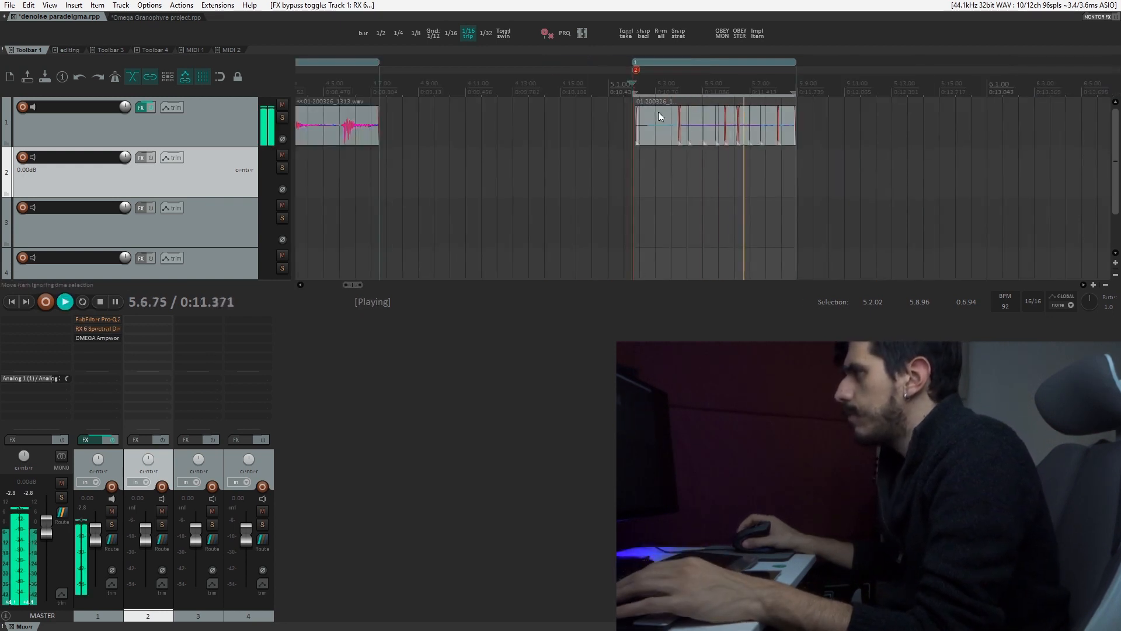
pyautogui.press('space')
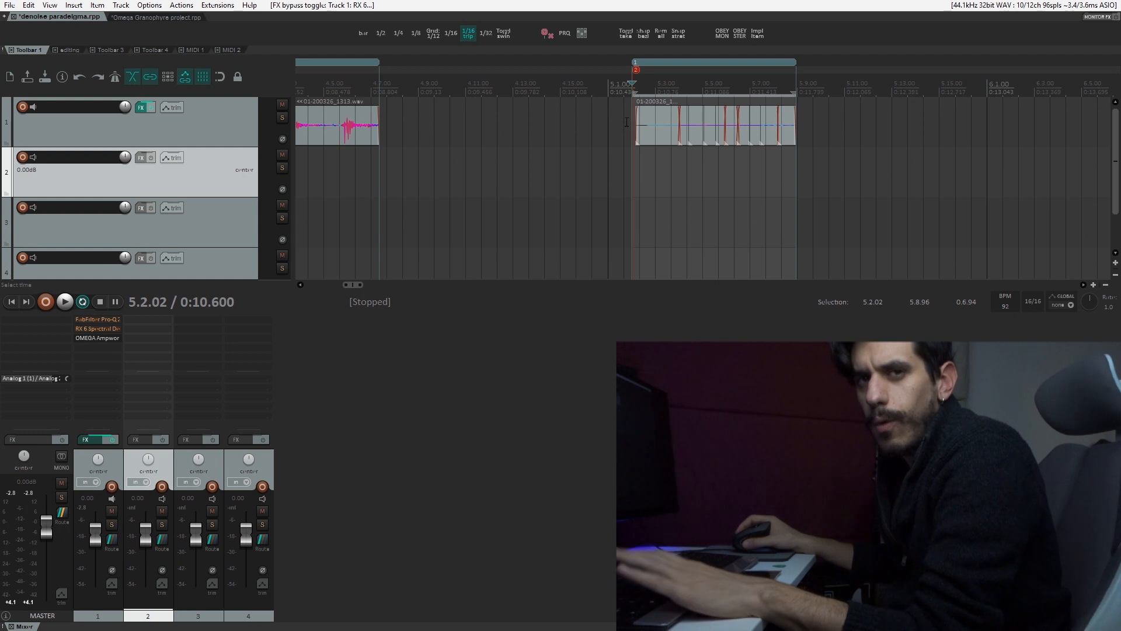
pyautogui.press('space')
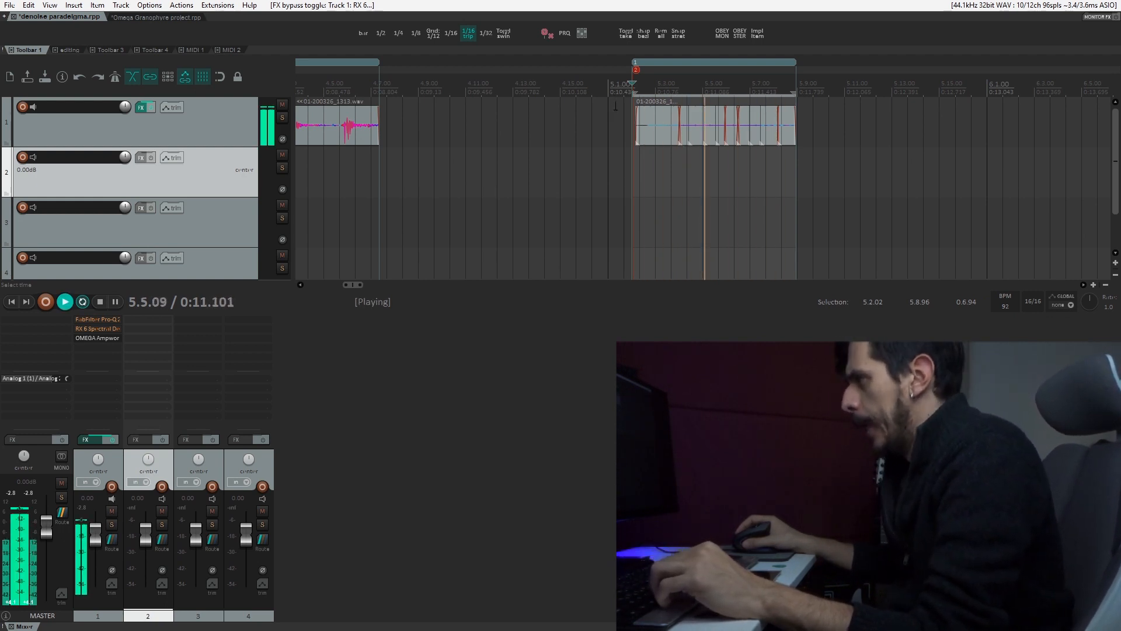
pyautogui.press('space')
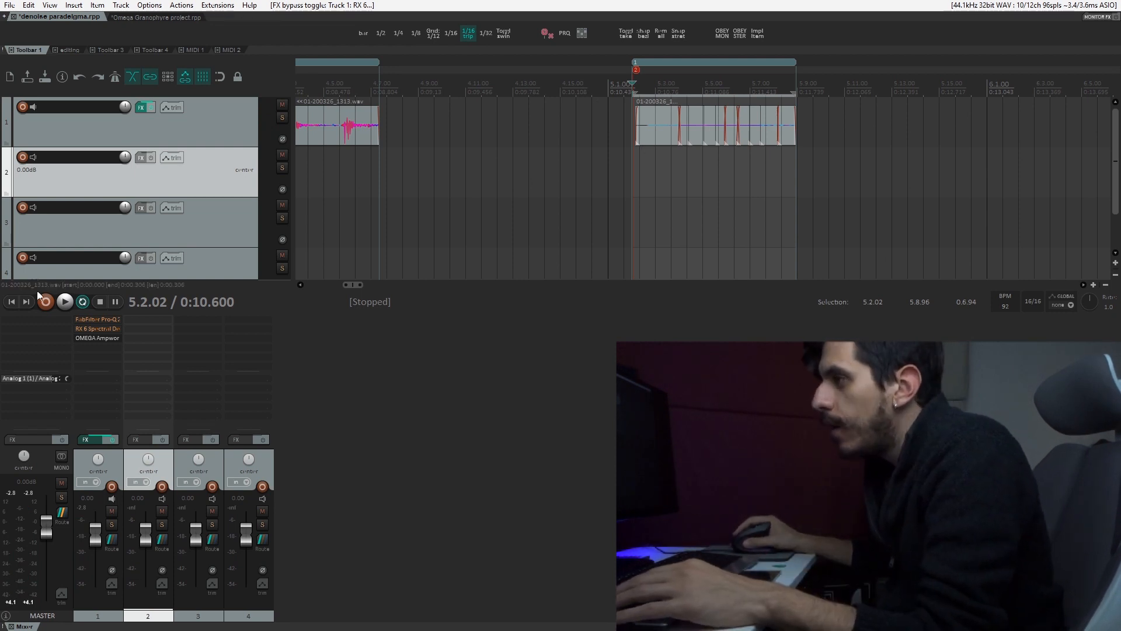
# Open RX 6 Spectral De-noise on track 1 and place the edit cursor near the start of the second region's noise pieces
pyautogui.doubleClick(97, 326)
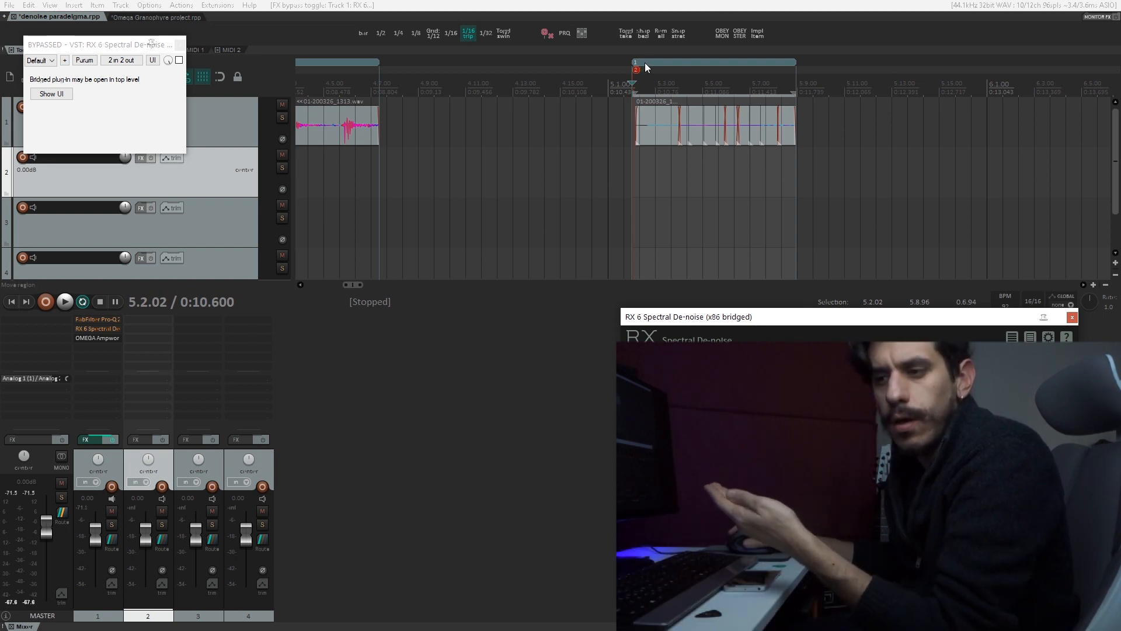
pyautogui.click(638, 76)
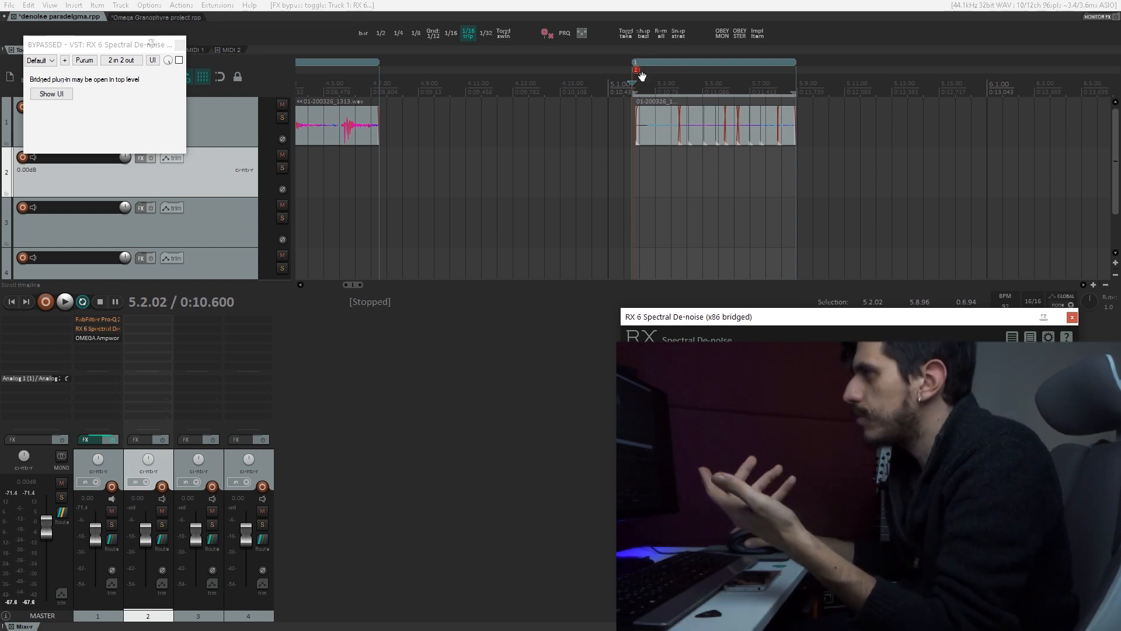
pyautogui.scroll(4, 638, 88)
pyautogui.scroll(-4, 708, 111)
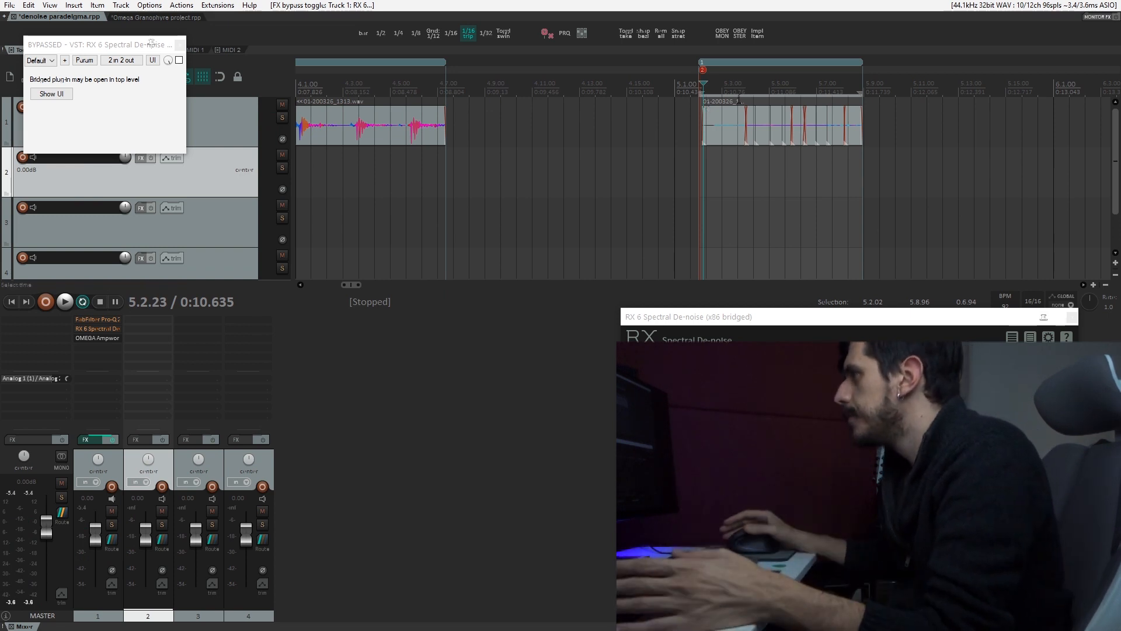
pyautogui.scroll(2, 708, 107)
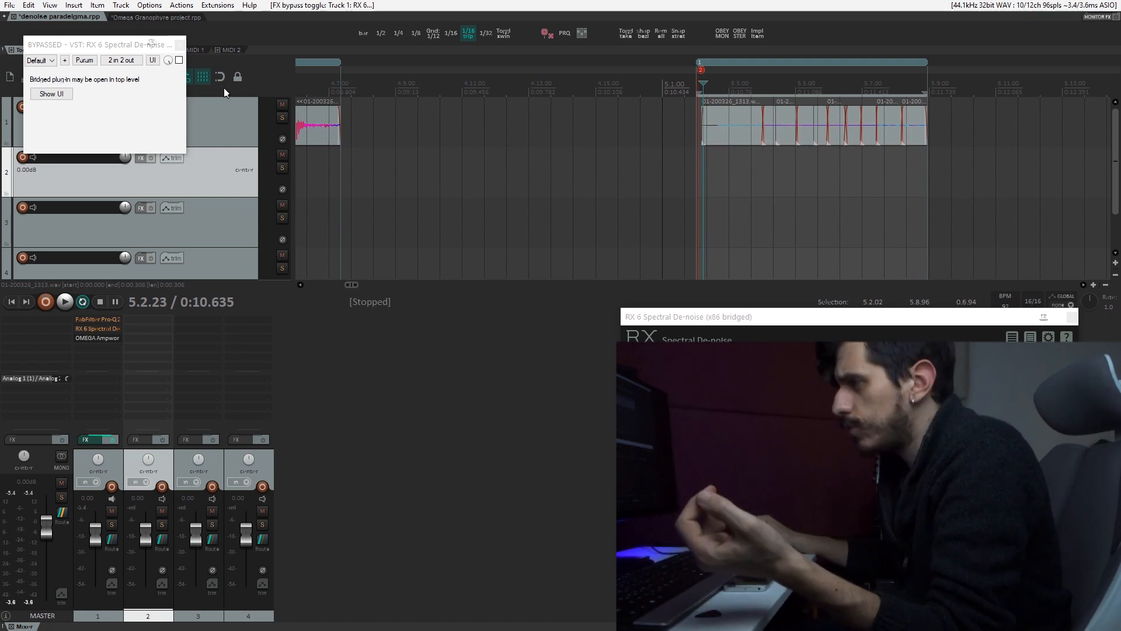
# Enable FabFilter Pro-Q 2 on track 1, check its low-cut curve, and close its window
pyautogui.click(109, 320)
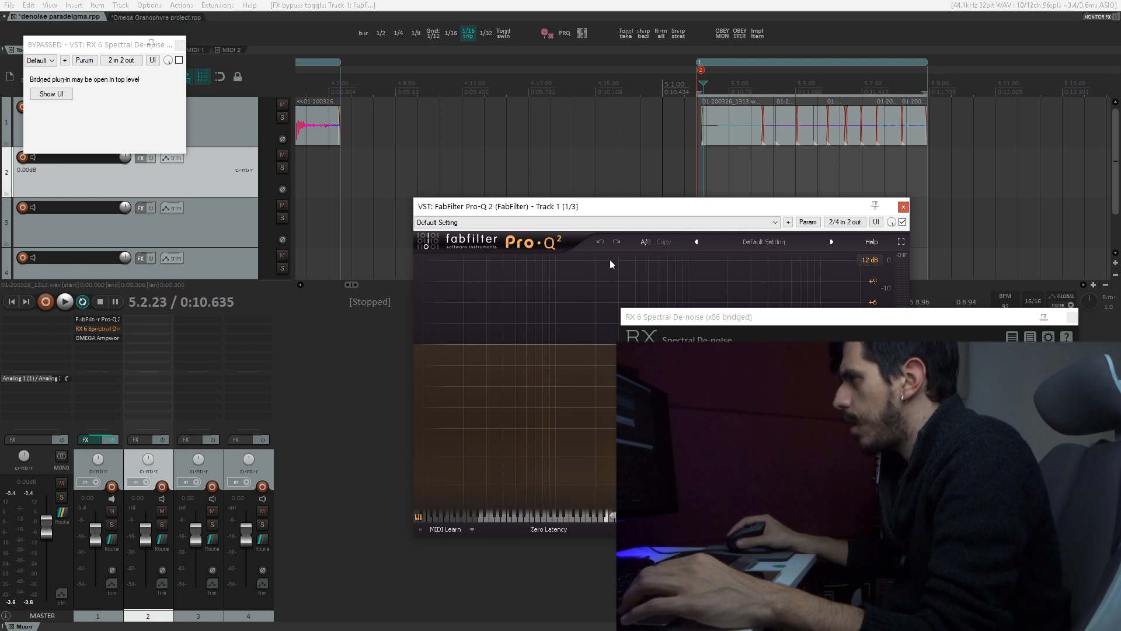
pyautogui.moveTo(635, 208); pyautogui.dragTo(324, 200)
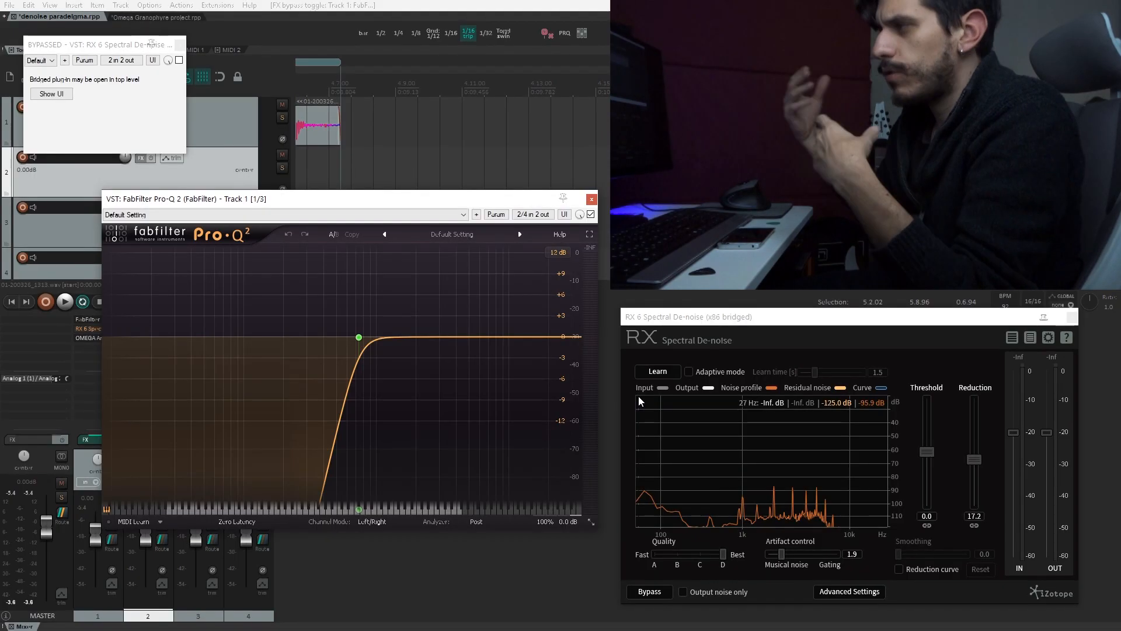
pyautogui.press('Escape')
pyautogui.click(690, 175)
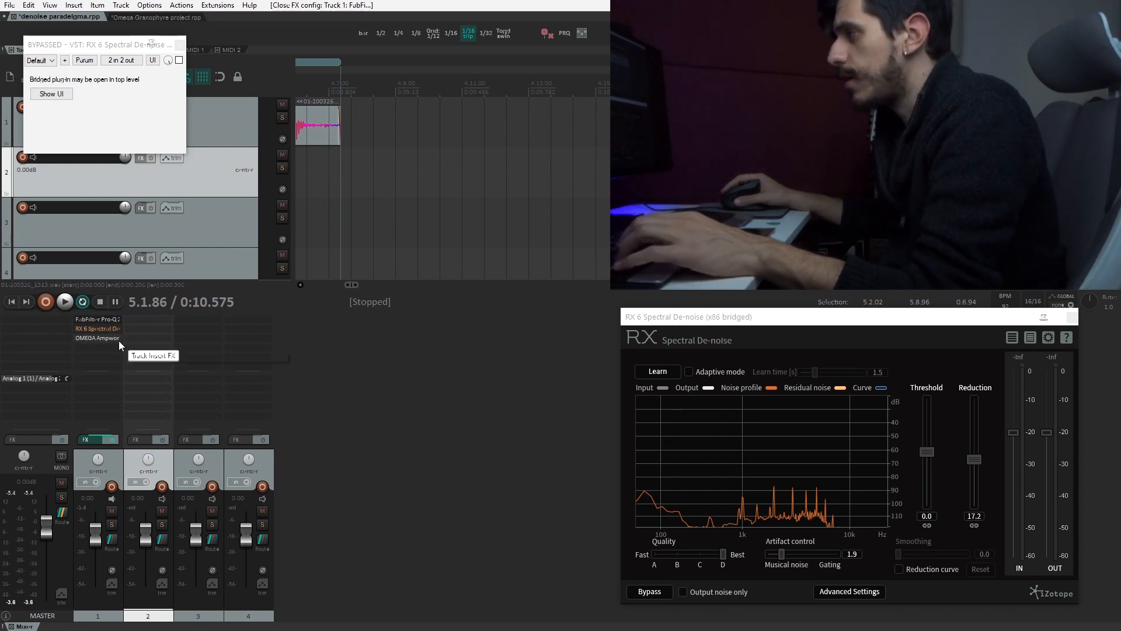
# Play the noise pieces and compare them with FabFilter Pro-Q 2 bypassed and active
pyautogui.press('space')
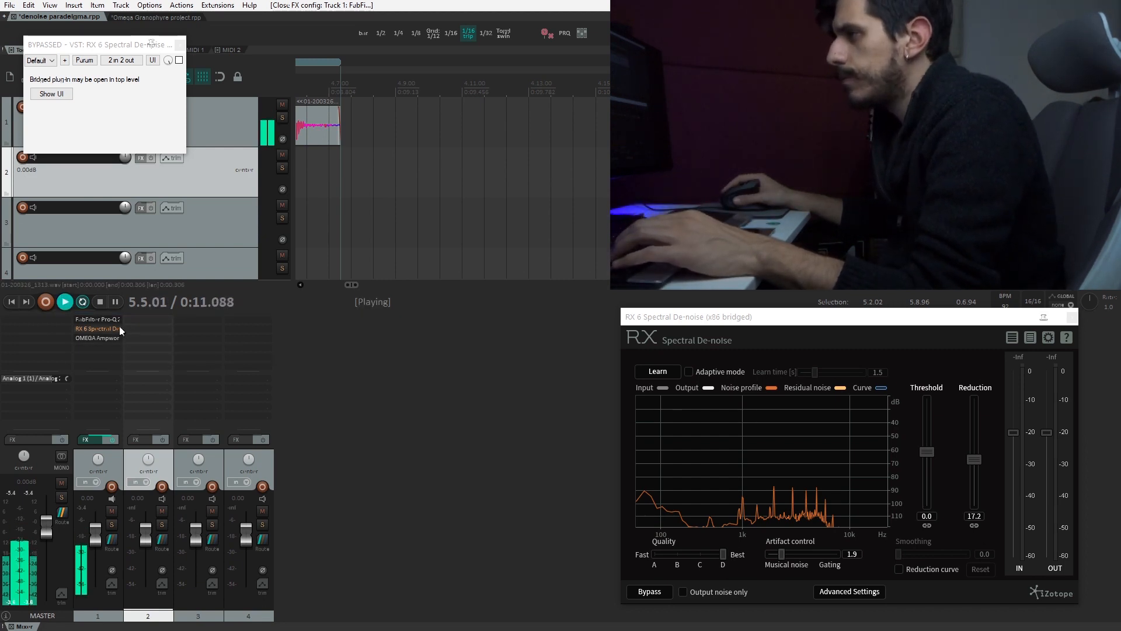
pyautogui.keyDown('shift'); pyautogui.click(108, 320); pyautogui.keyUp('shift')
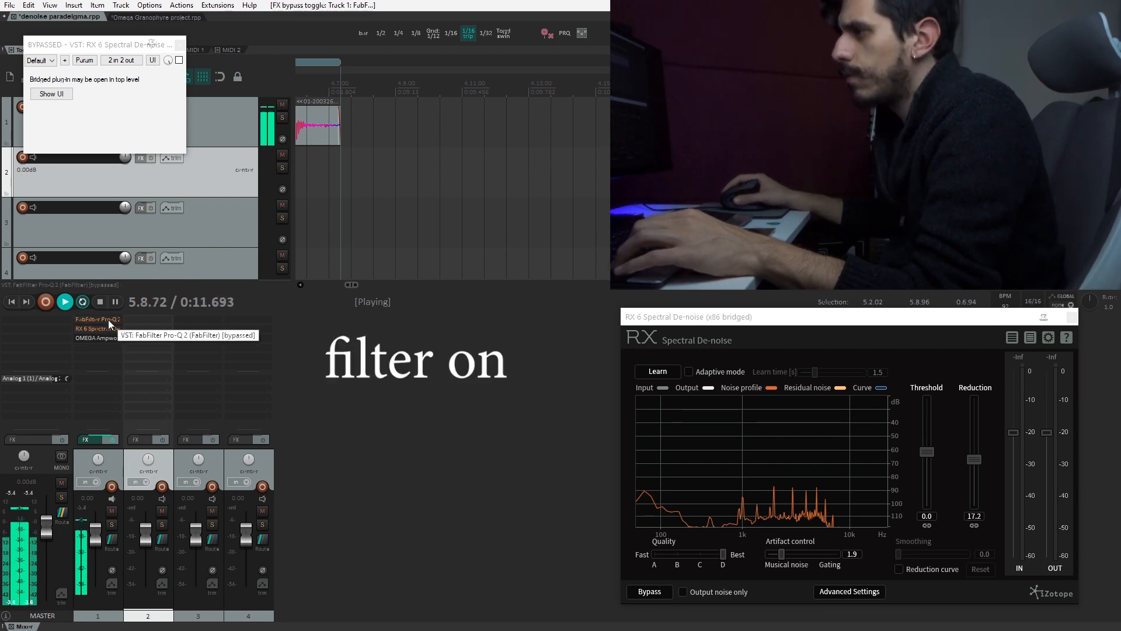
pyautogui.keyDown('shift'); pyautogui.click(107, 320); pyautogui.keyUp('shift')
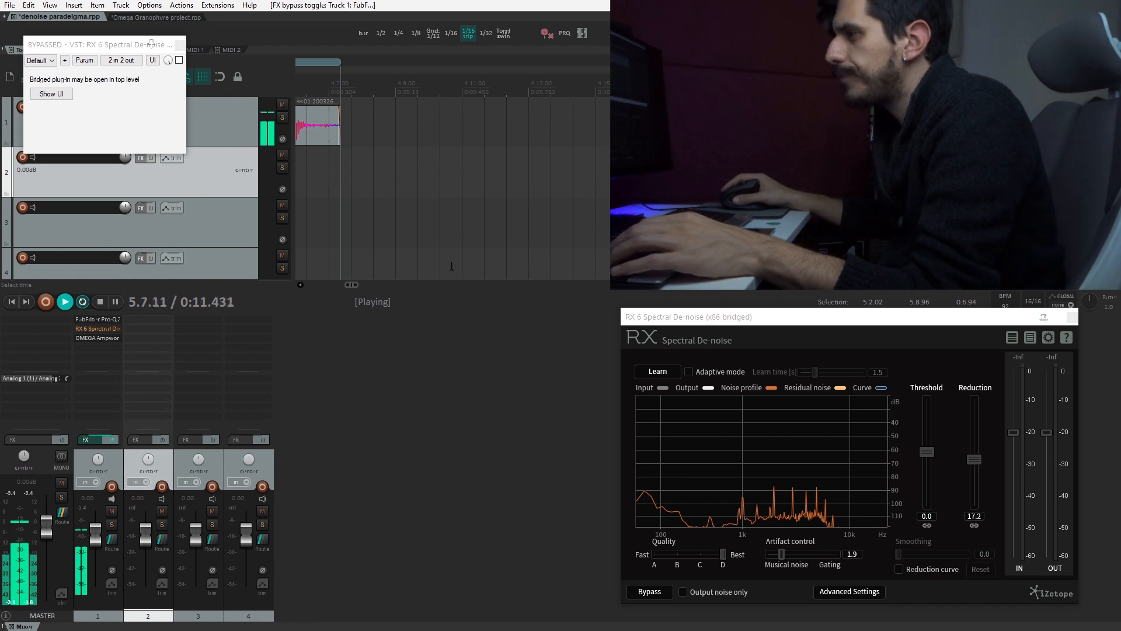
pyautogui.press('space')
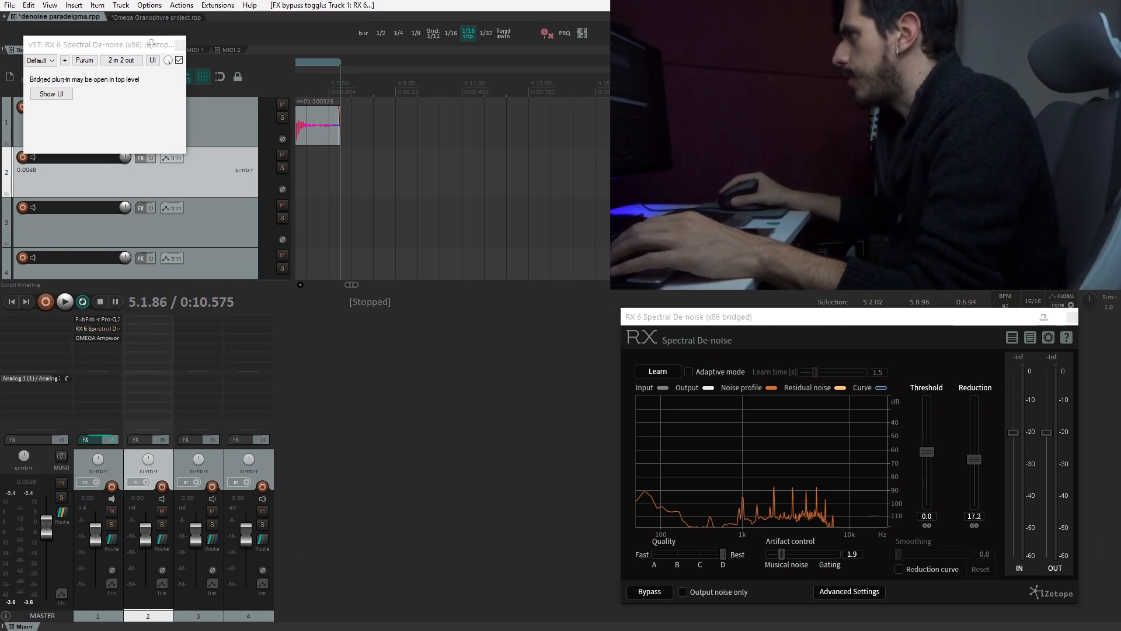
# Learn a new noise profile in RX 6 Spectral De-noise while playing the noise pieces filtered by Pro-Q 2
pyautogui.click(657, 371)
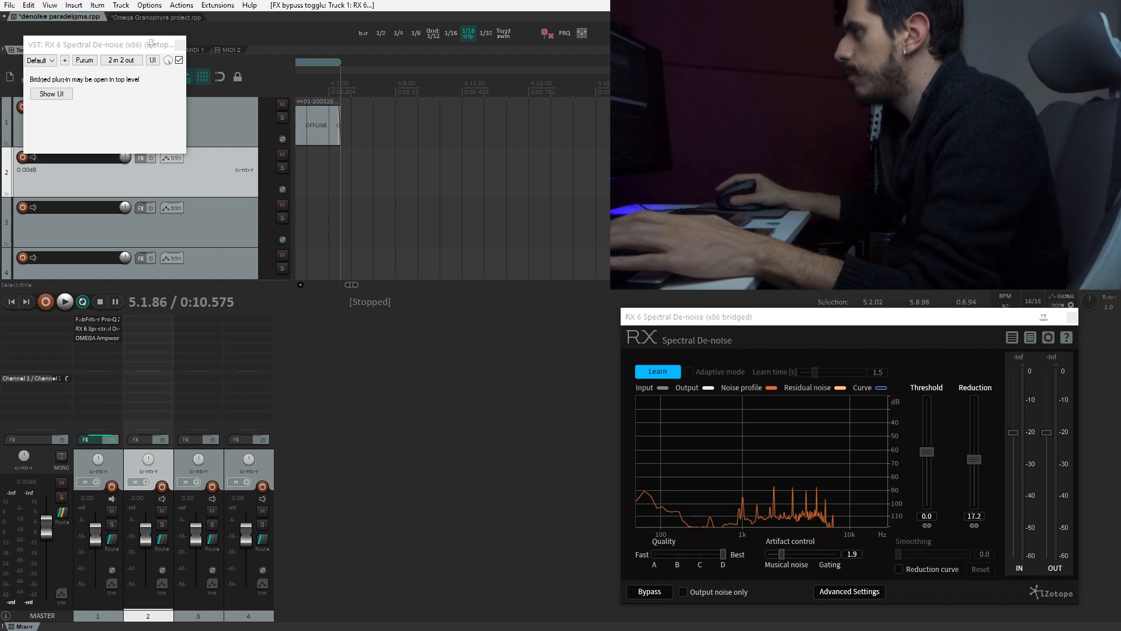
pyautogui.press('space')
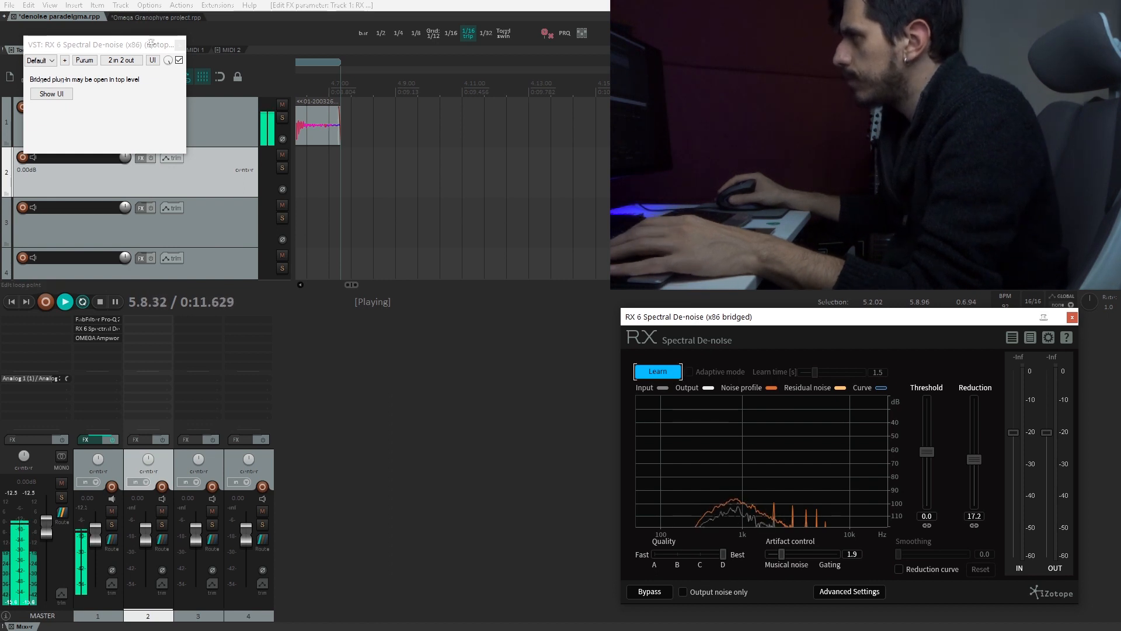
pyautogui.click(602, 504)
pyautogui.press('space')
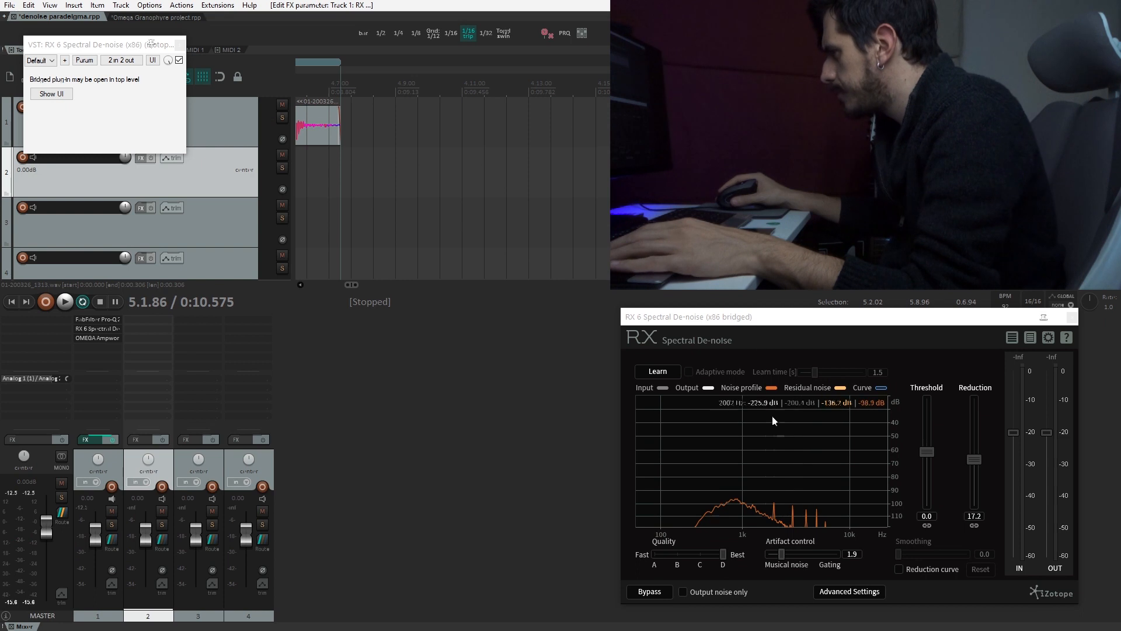
# Restore the continuous guitar take in the first region by deleting its cut pieces and extending the remaining item back to 1.9.13
pyautogui.moveTo(759, 318); pyautogui.dragTo(640, 243)
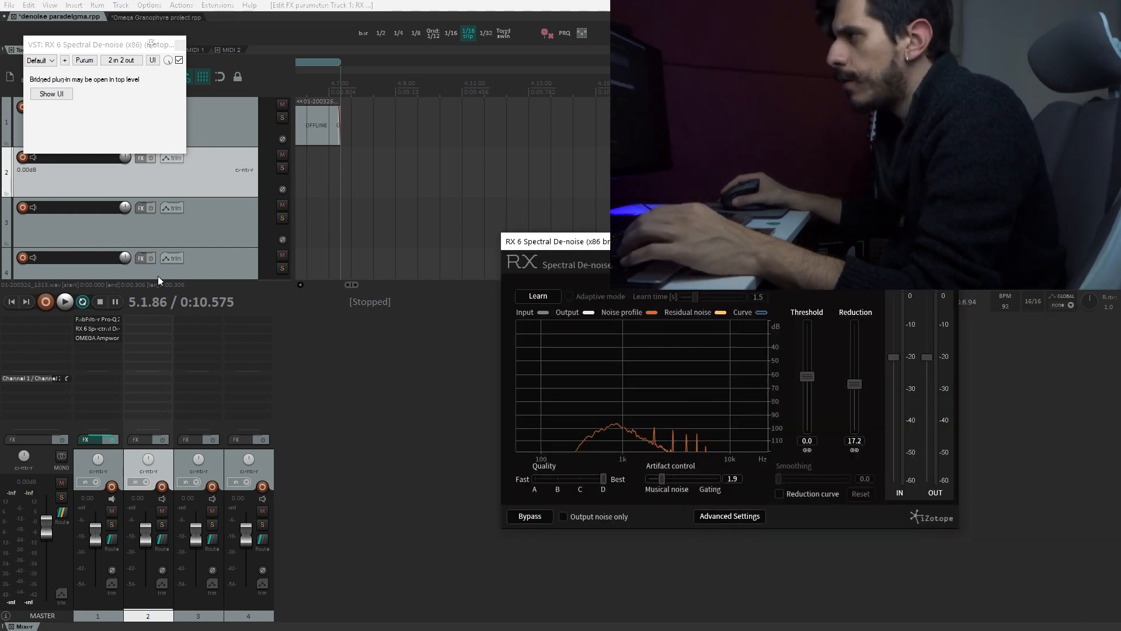
pyautogui.scroll(-8, 359, 102)
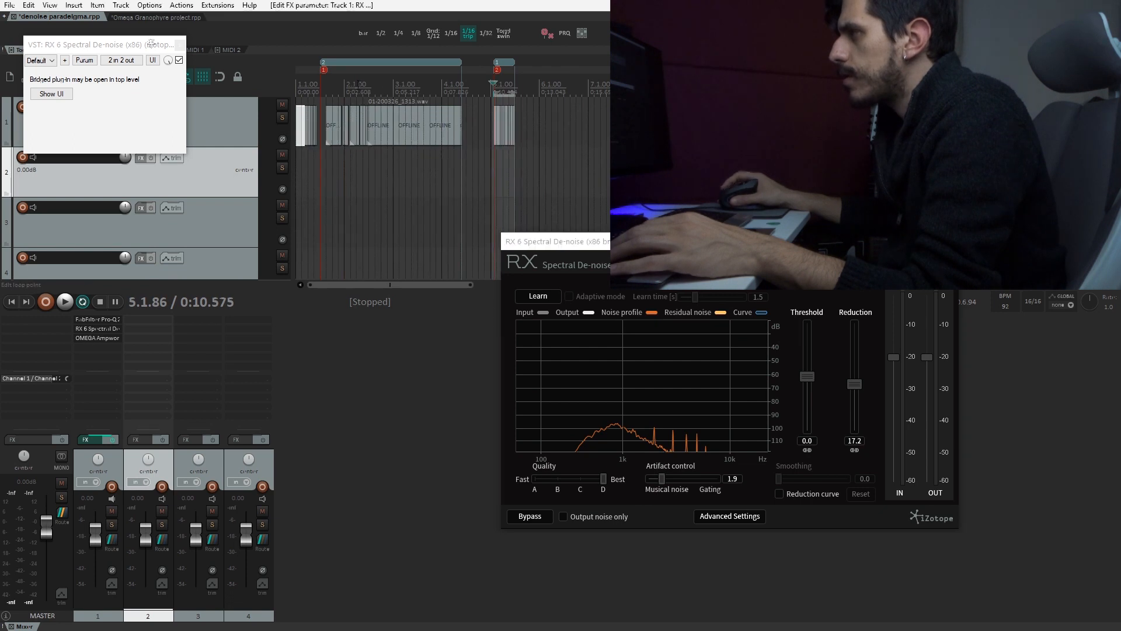
pyautogui.scroll(5, 359, 85)
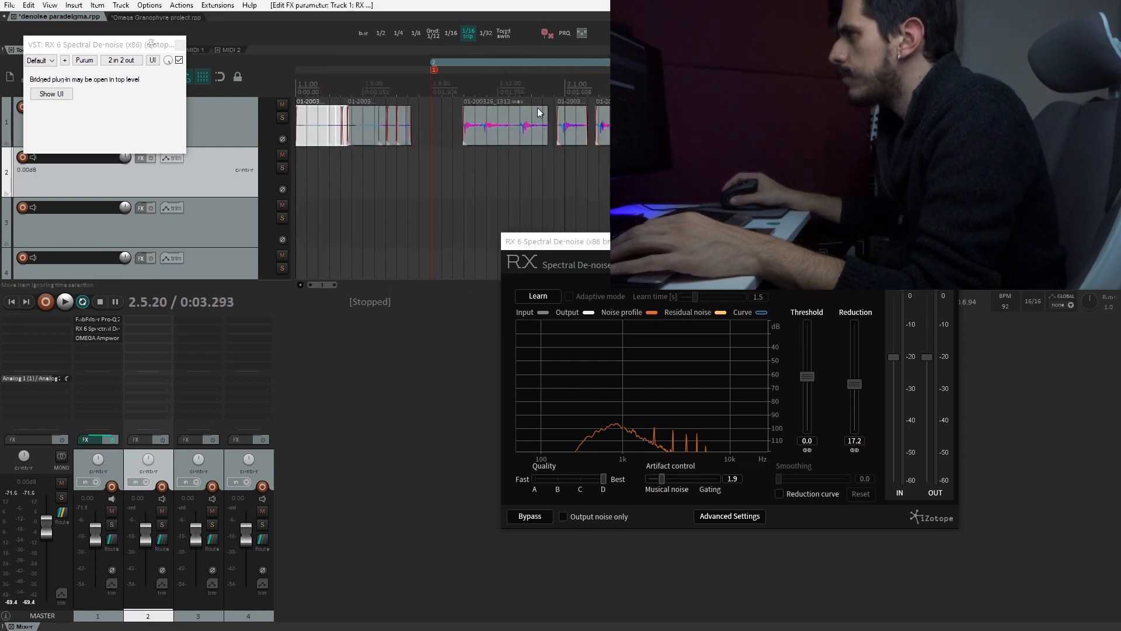
pyautogui.press('Delete')
pyautogui.moveTo(630, 122); pyautogui.dragTo(433, 144)
# Bypass FabFilter Pro-Q 2 on track 1 and play the restored guitar take with the de-noiser active
pyautogui.press('space')
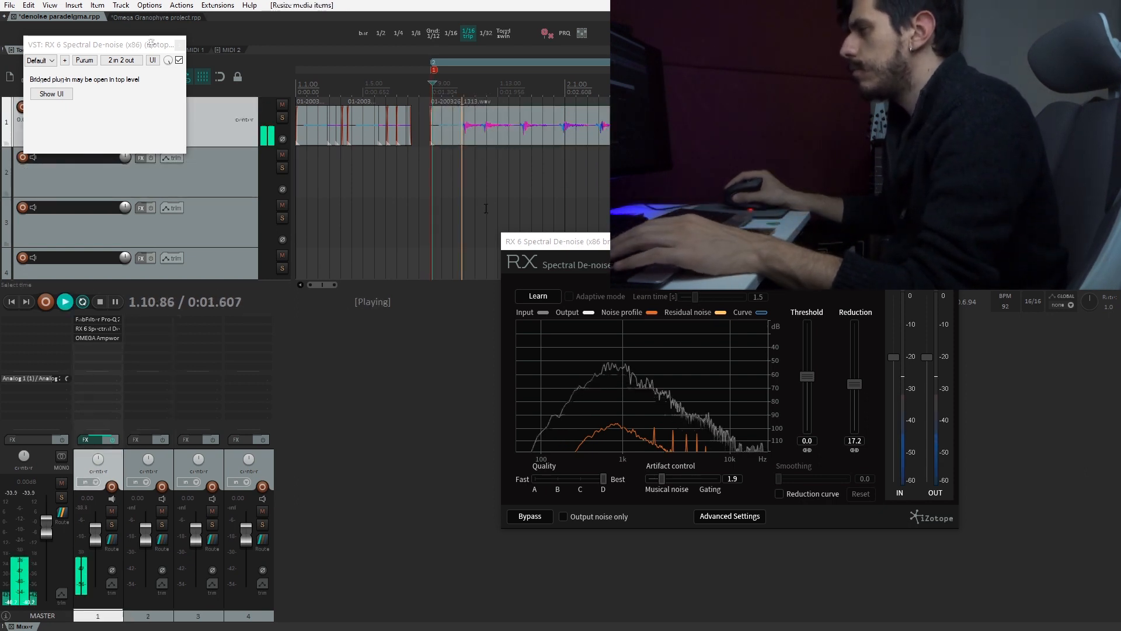
pyautogui.press('space')
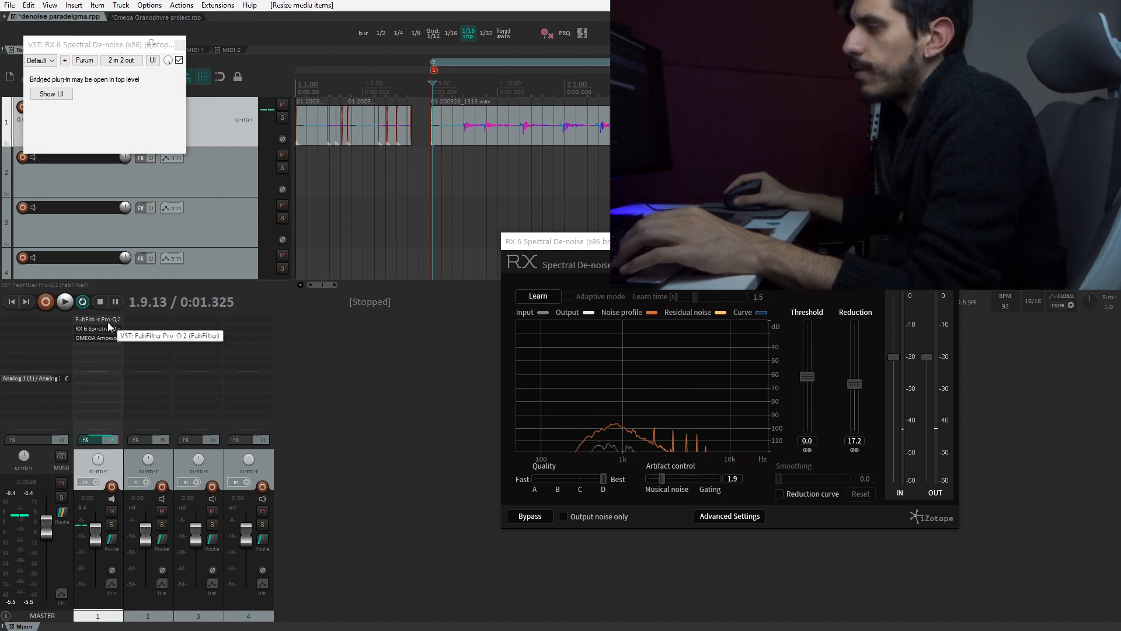
pyautogui.keyDown('shift'); pyautogui.click(107, 320); pyautogui.keyUp('shift')
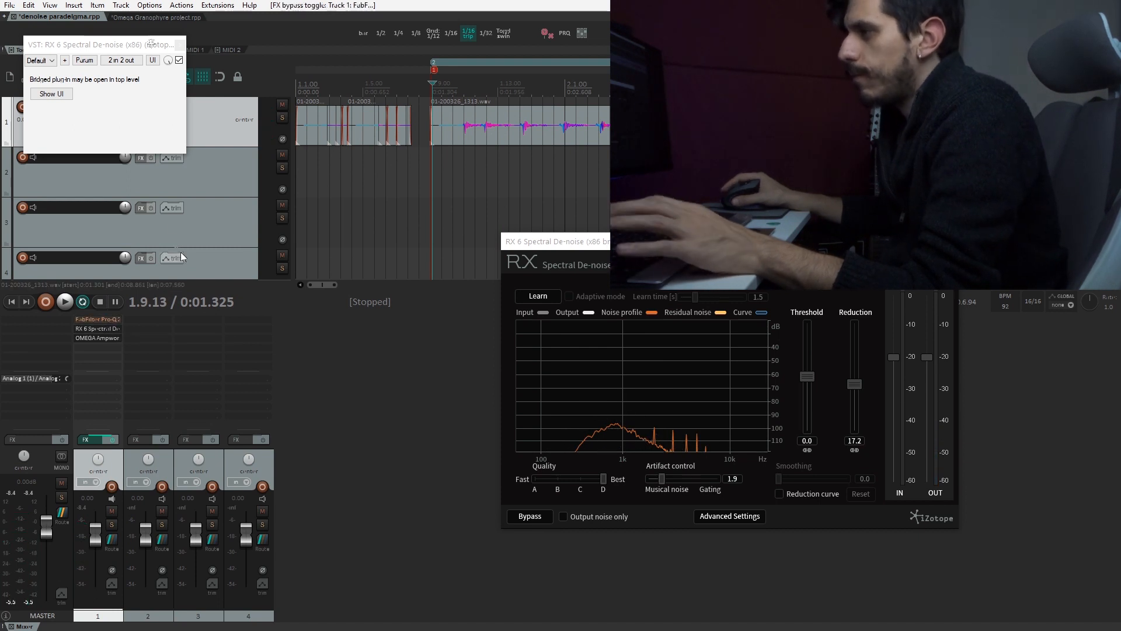
pyautogui.click(183, 46)
pyautogui.press('space')
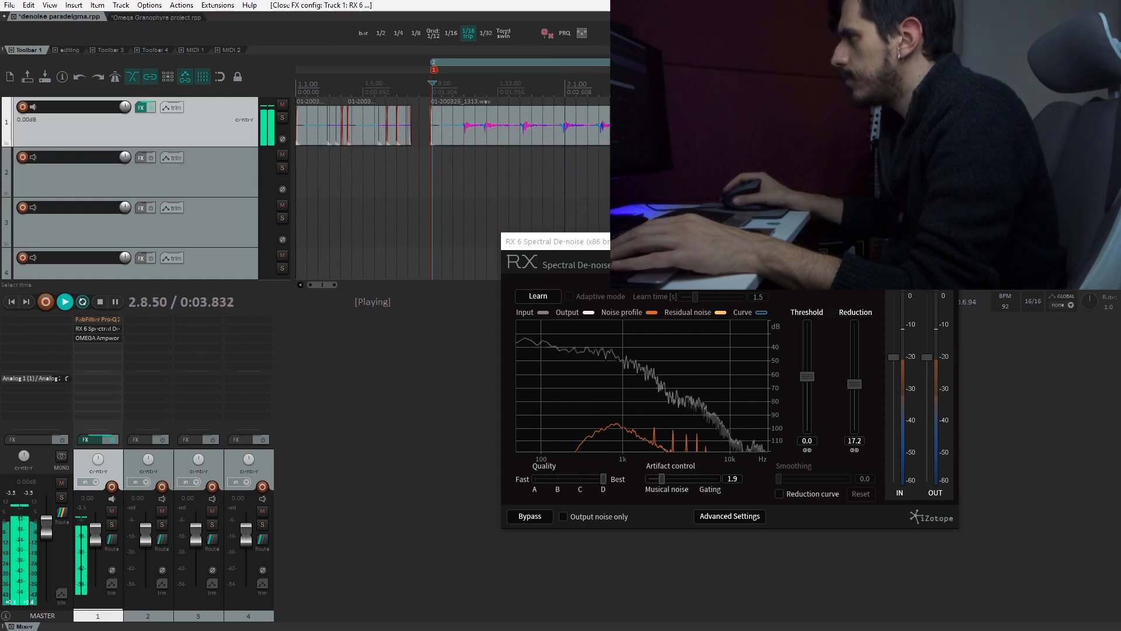
pyautogui.scroll(-3, 452, 188)
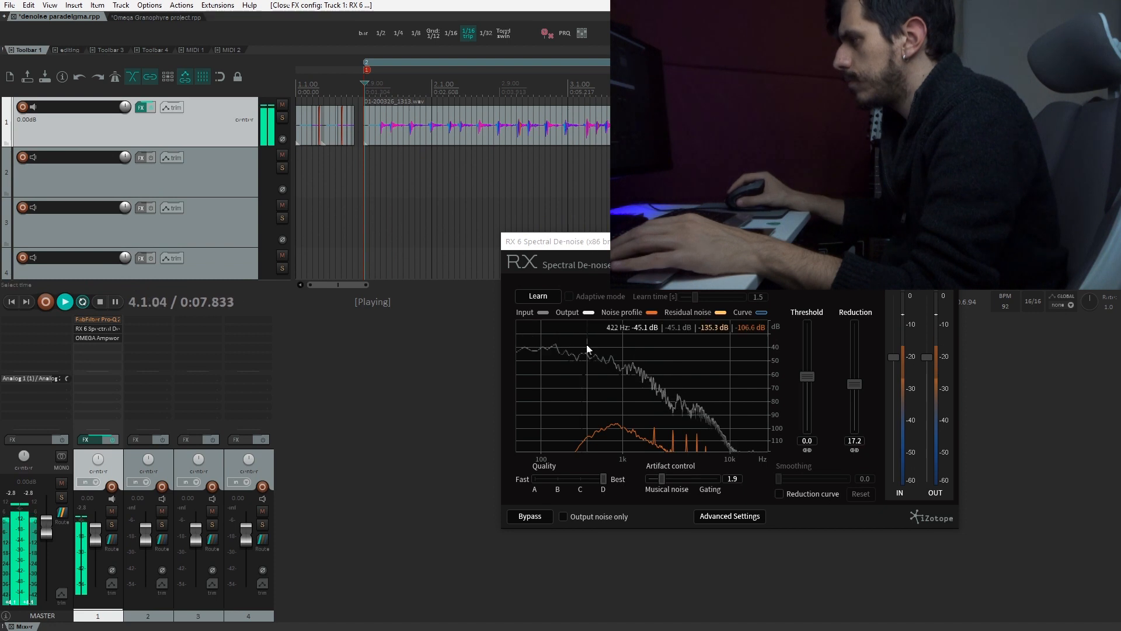
pyautogui.press('space')
# Compare the guitar take by playing it with the RX 6 Spectral De-noise bypass on and off
pyautogui.click(533, 517)
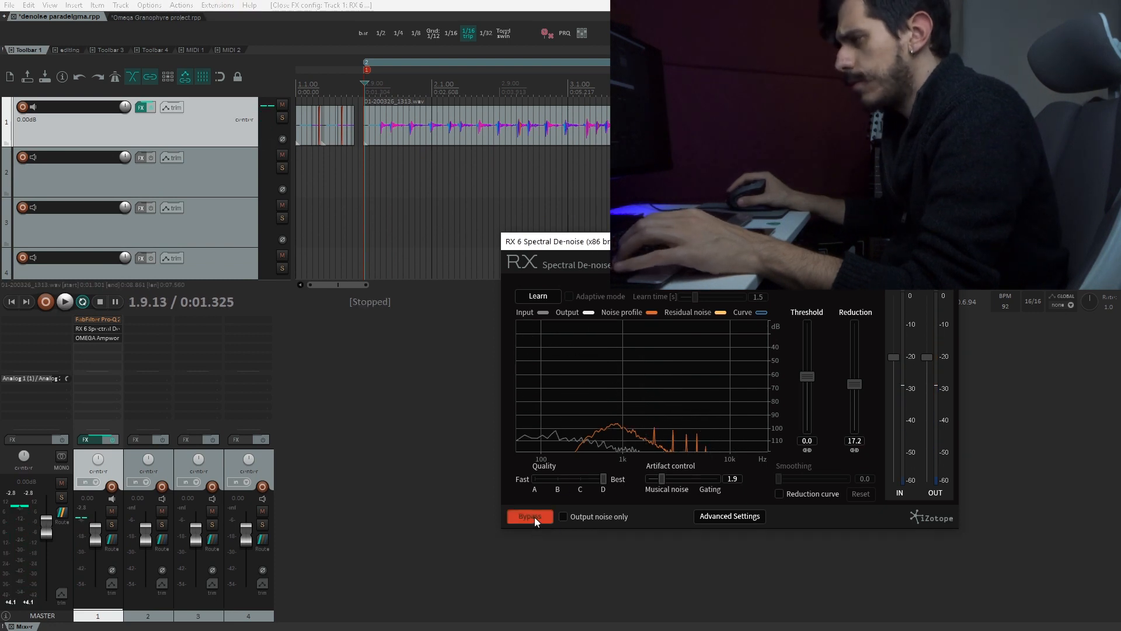
pyautogui.click(489, 577)
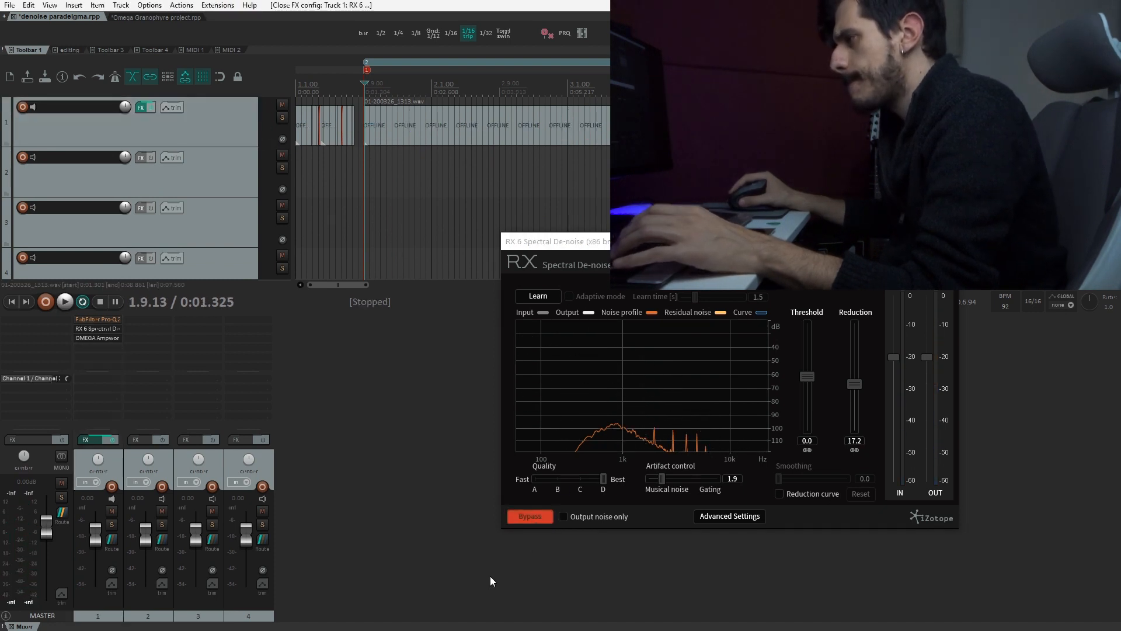
pyautogui.press('space')
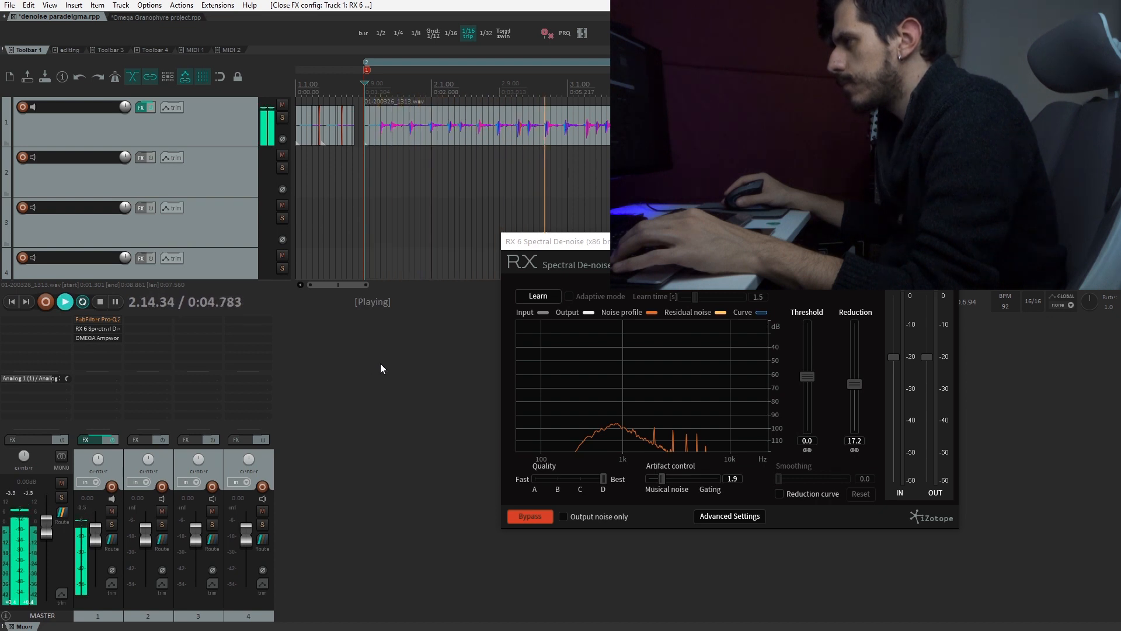
pyautogui.press('space')
pyautogui.click(511, 560)
pyautogui.press('space')
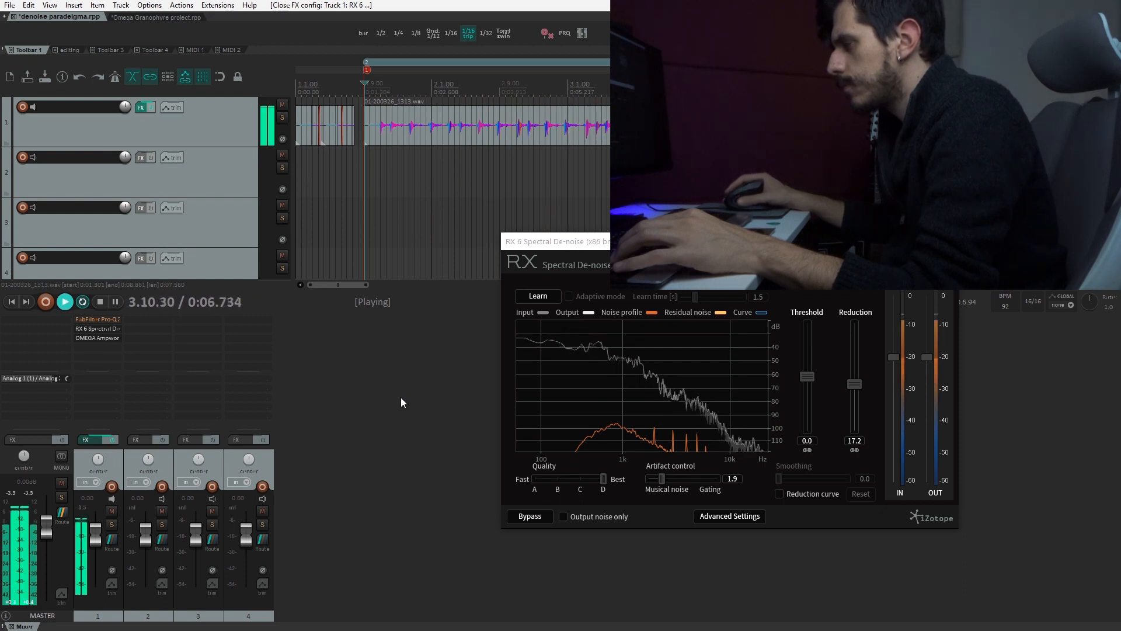
pyautogui.press('space')
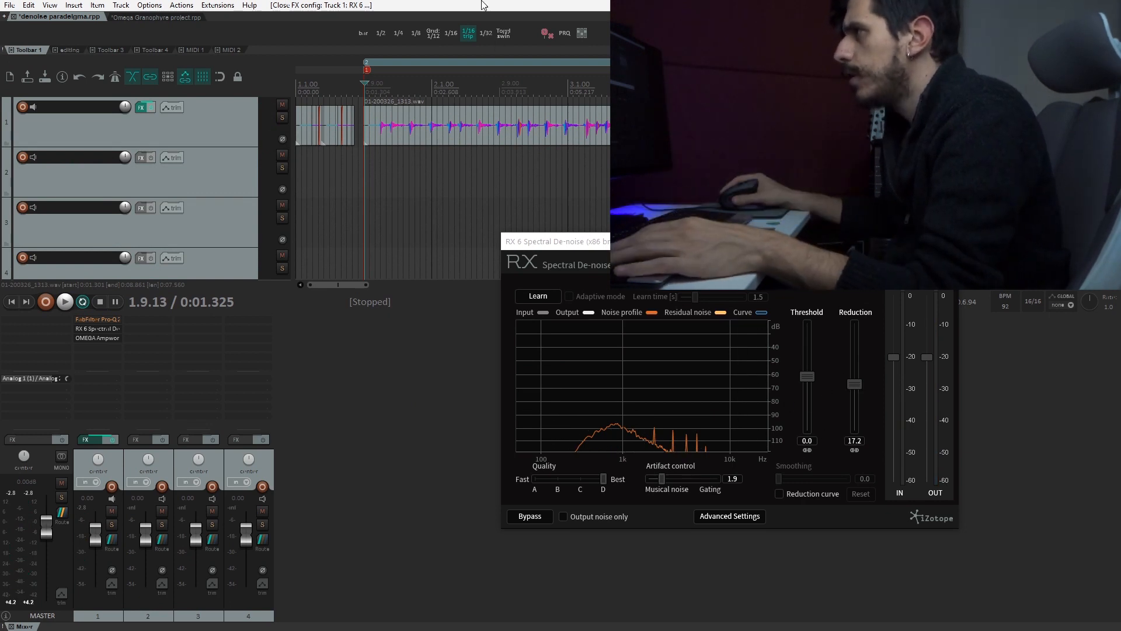
# Try de-noiser Reduction values of 22.1, 31.2 and 40.0 while playing the take, and settle on 24.6
pyautogui.moveTo(859, 384); pyautogui.dragTo(861, 372)
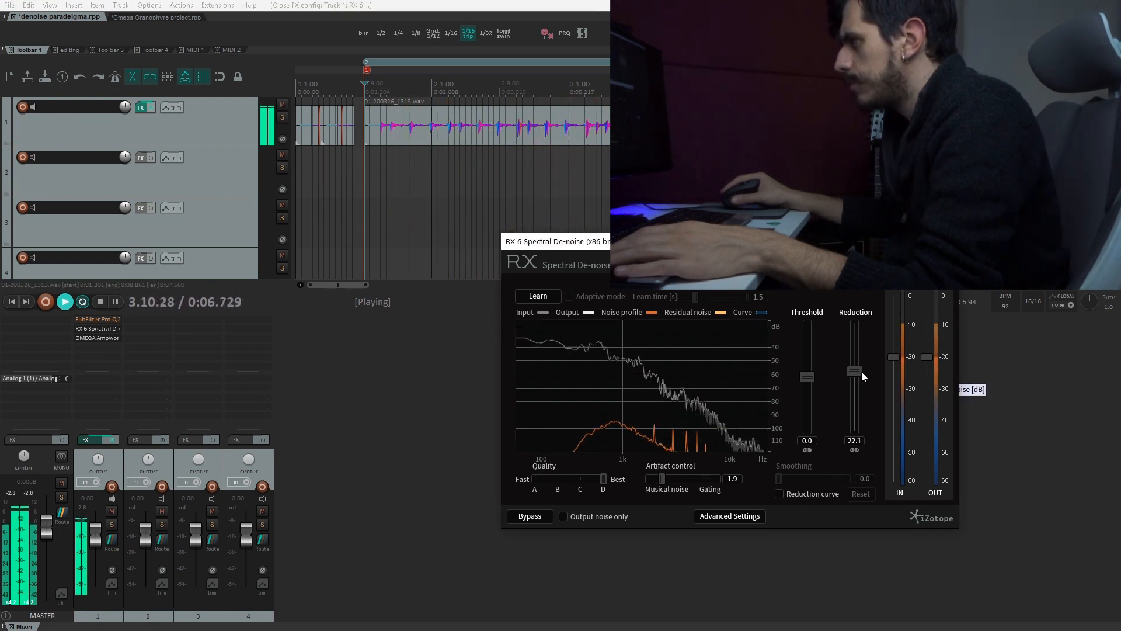
pyautogui.click(756, 580)
pyautogui.press('space')
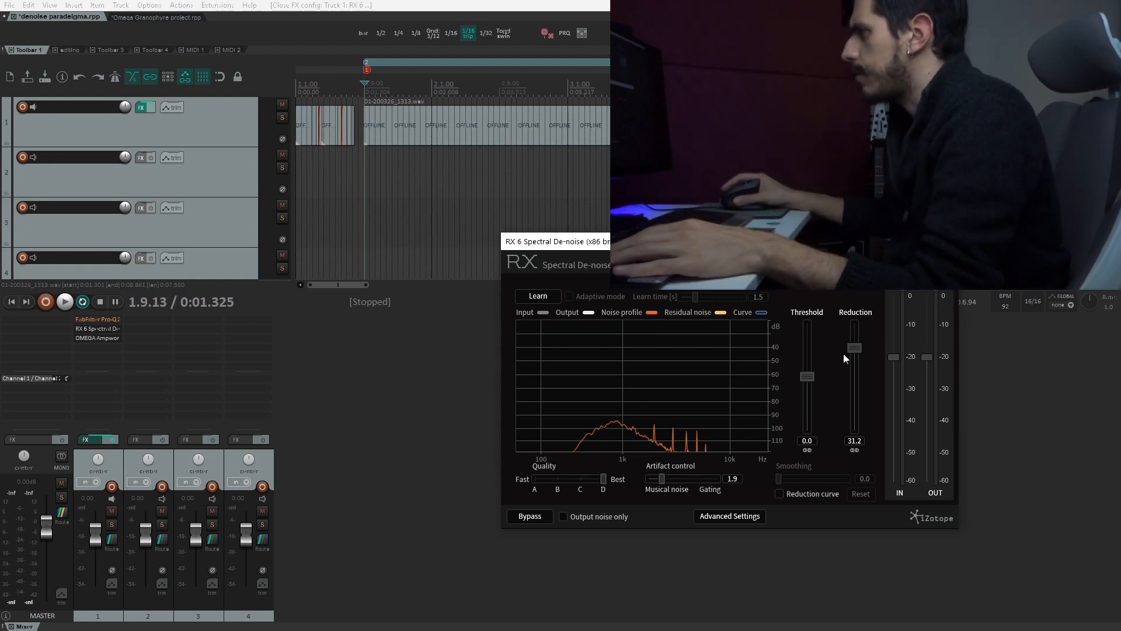
pyautogui.press('space')
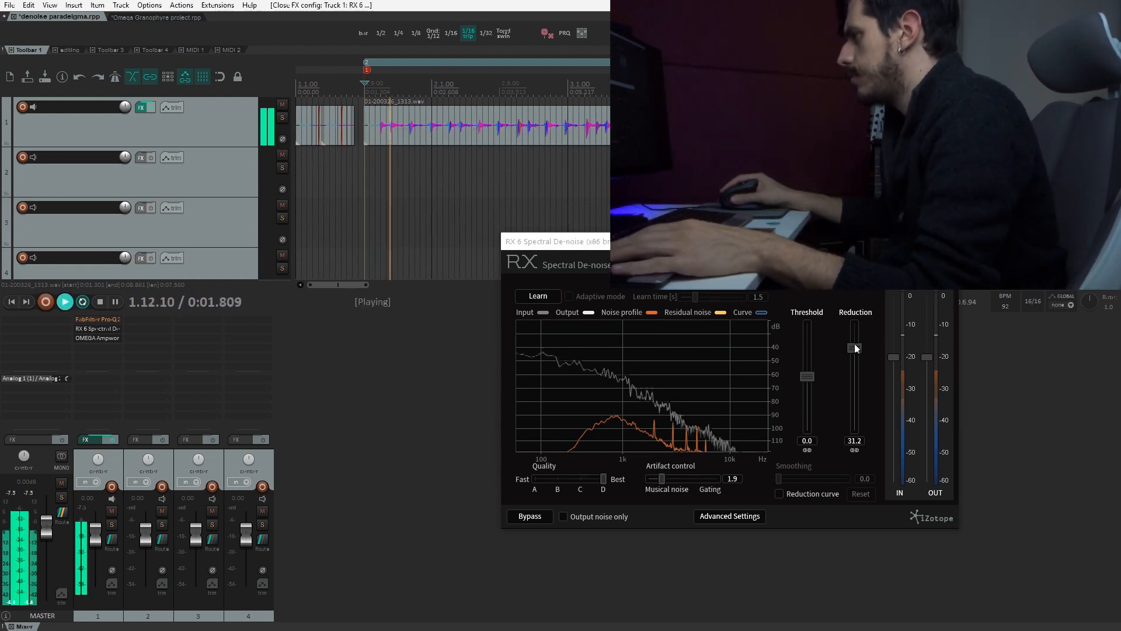
pyautogui.moveTo(855, 347); pyautogui.dragTo(859, 320)
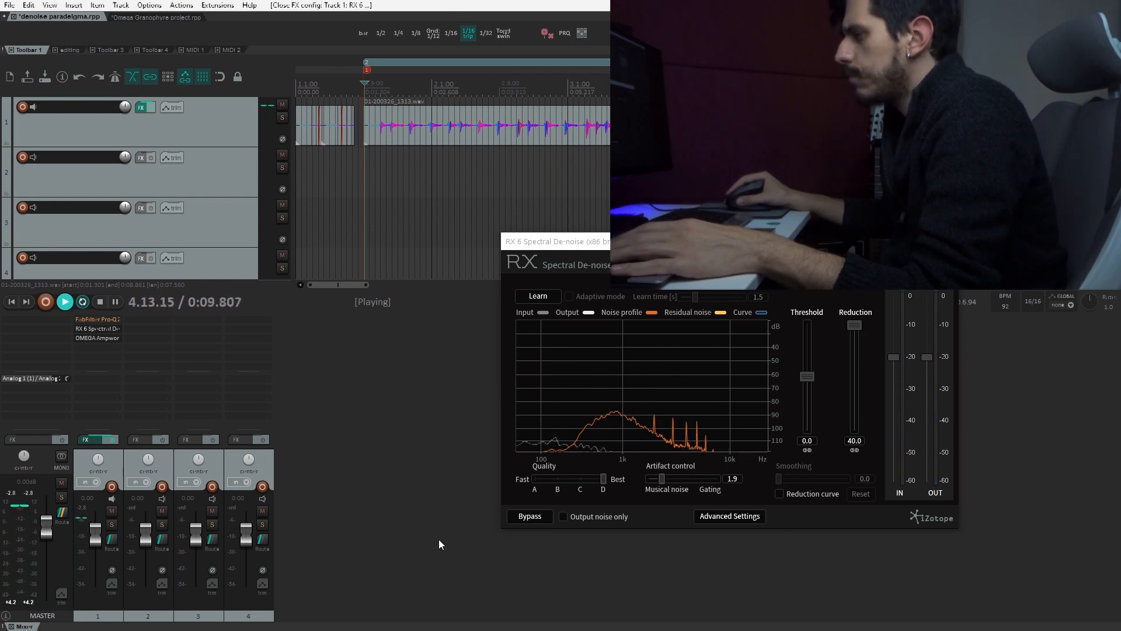
pyautogui.press('space')
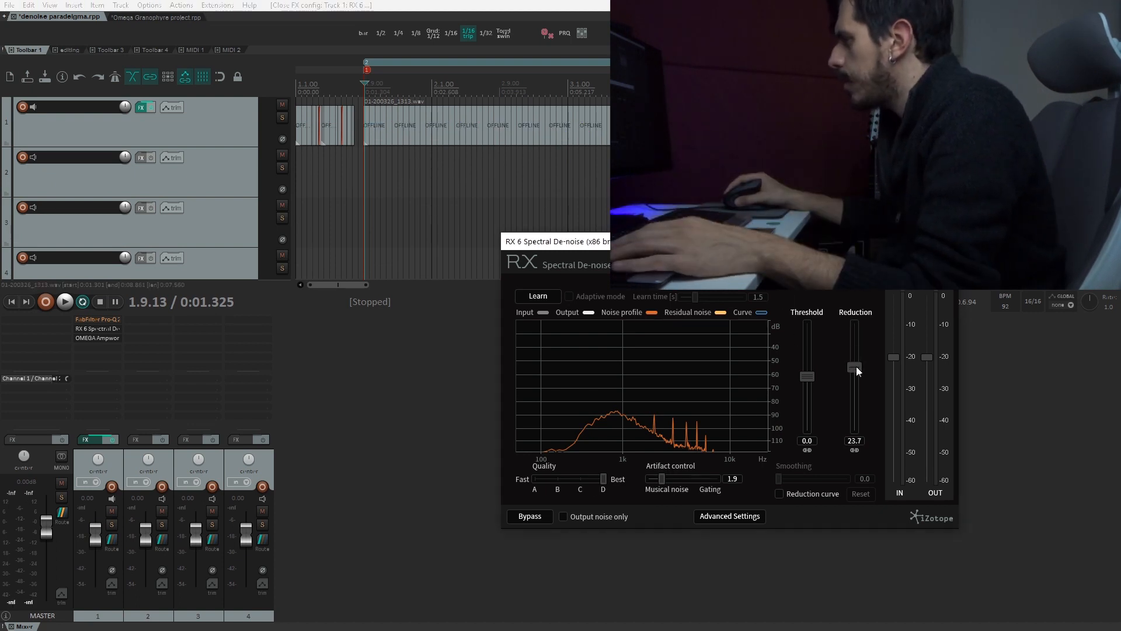
pyautogui.moveTo(857, 368); pyautogui.dragTo(856, 363)
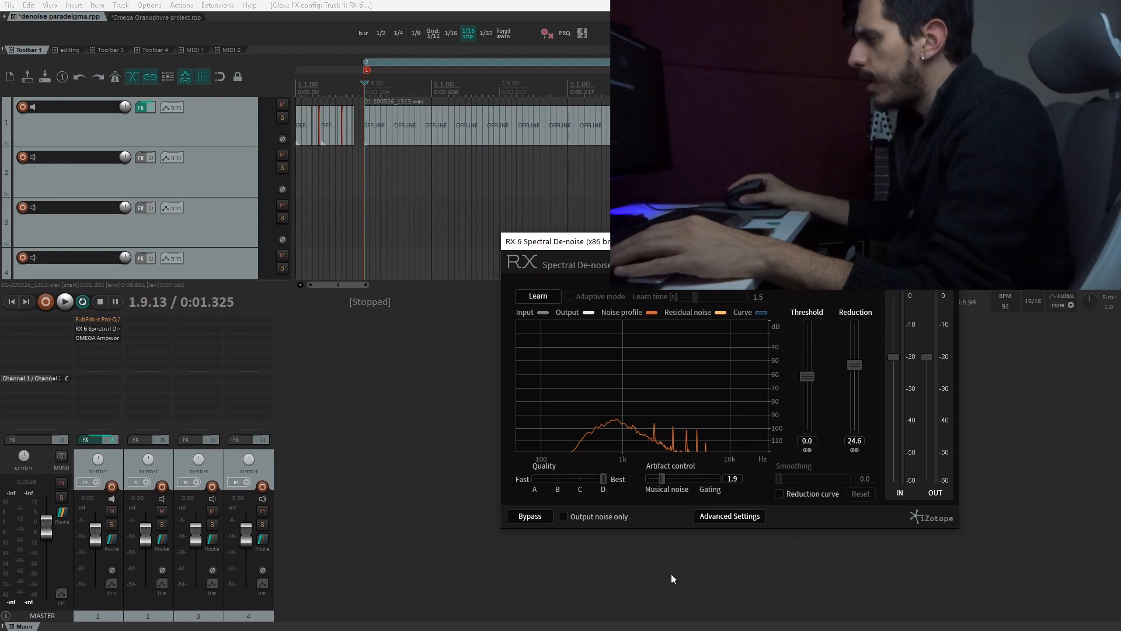
# Set the de-noiser's algorithm to Adv.+Extr. in its advanced settings and close those settings
pyautogui.click(722, 516)
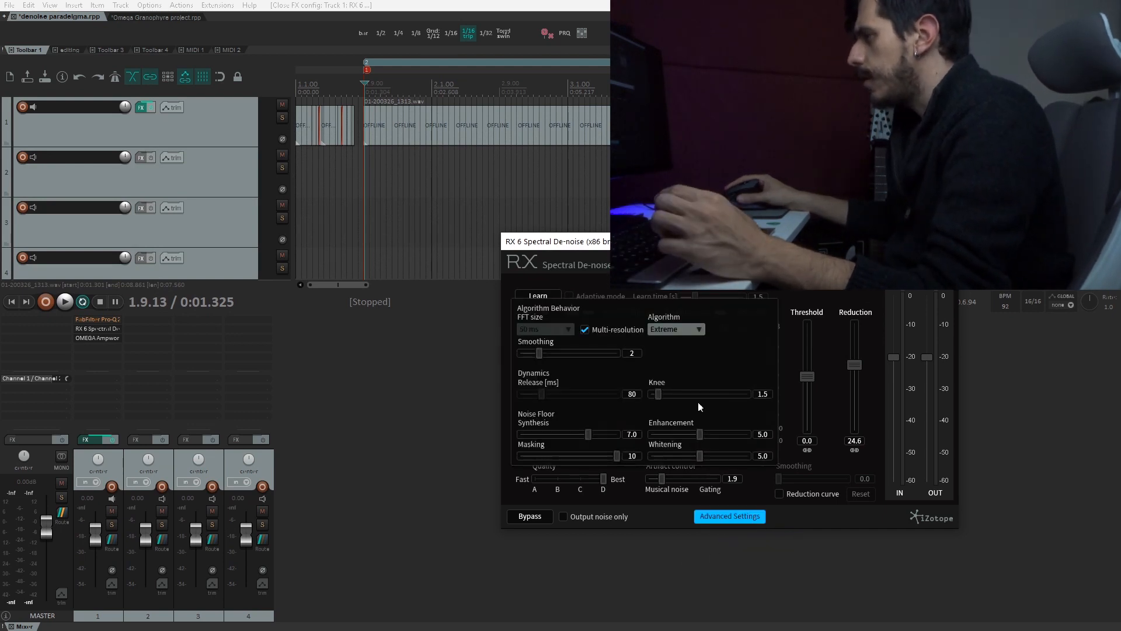
pyautogui.click(687, 331)
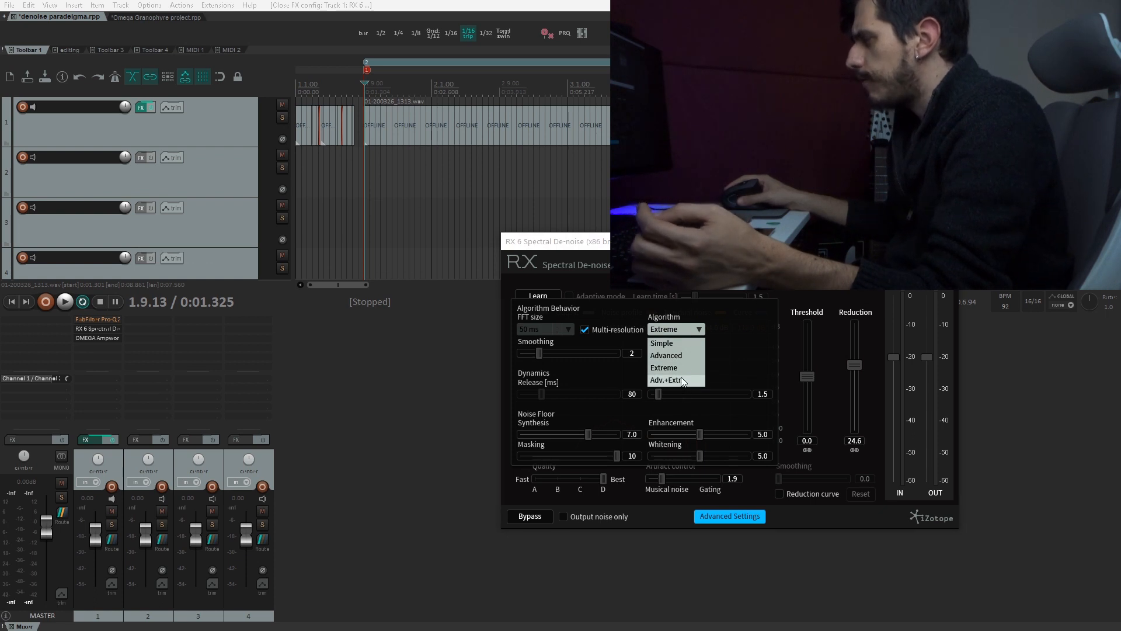
pyautogui.click(678, 379)
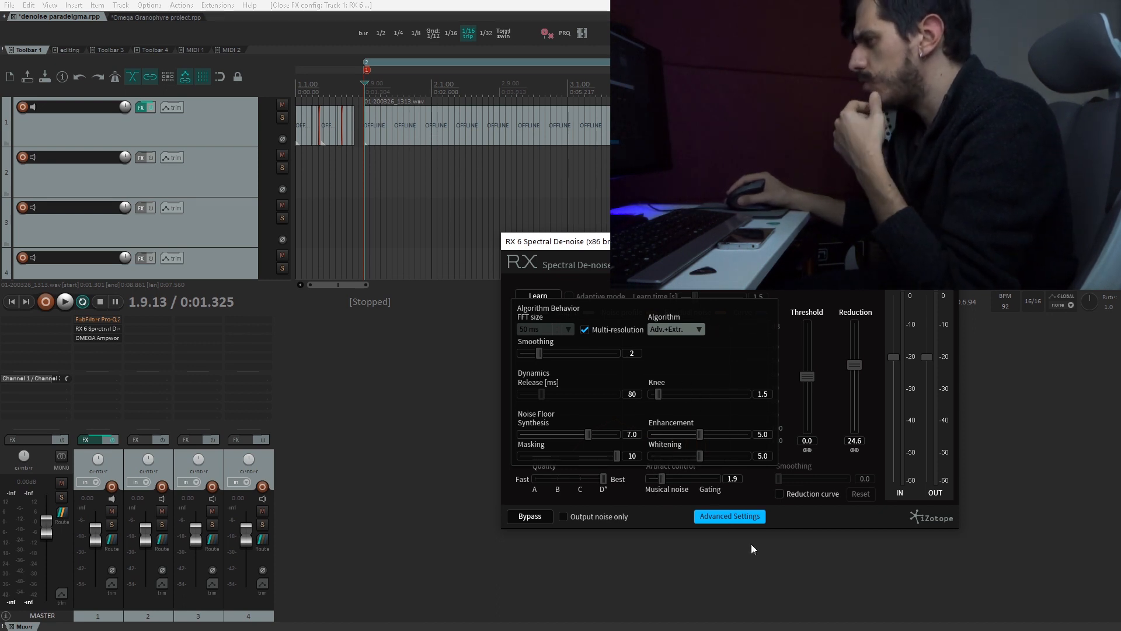
pyautogui.click(746, 518)
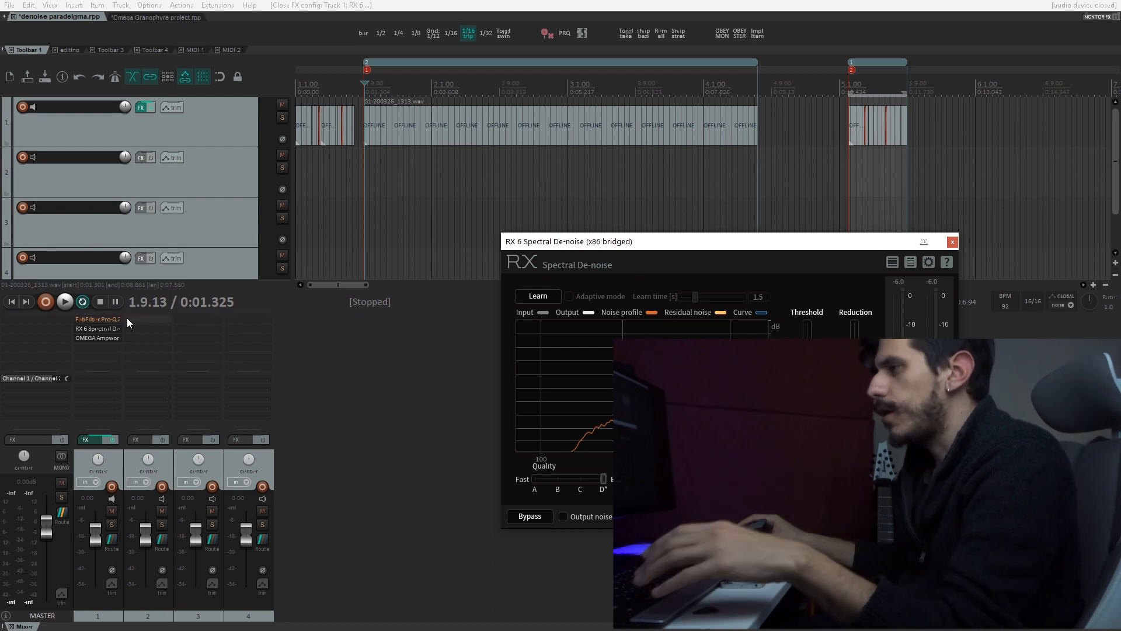
# Inspect the crossfaded noise pieces in the second region near measure 5 up close
pyautogui.click(865, 76)
pyautogui.scroll(5, 868, 85)
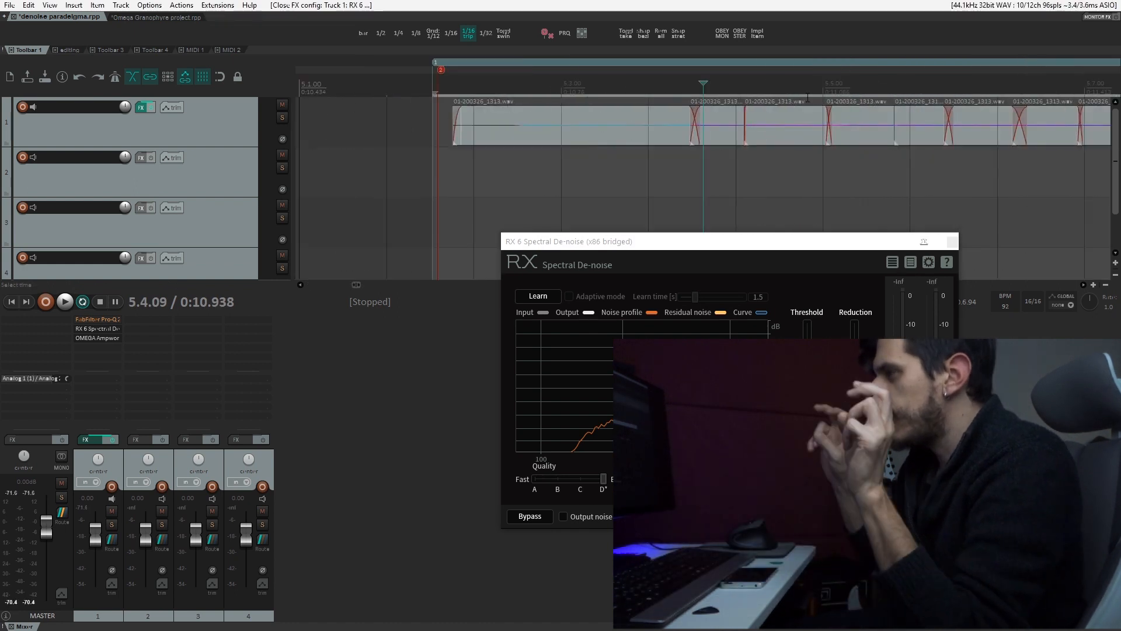
pyautogui.scroll(-4, 807, 97)
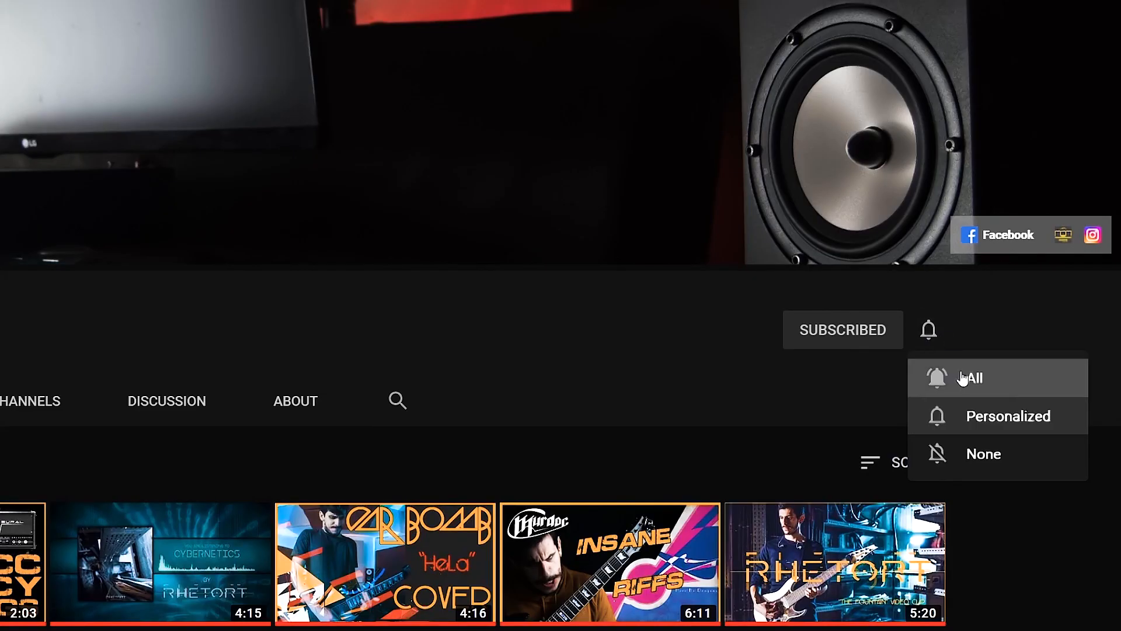
# On the YouTube channel page, set the subscription notifications to All and look through the uploaded videos
pyautogui.click(971, 377)
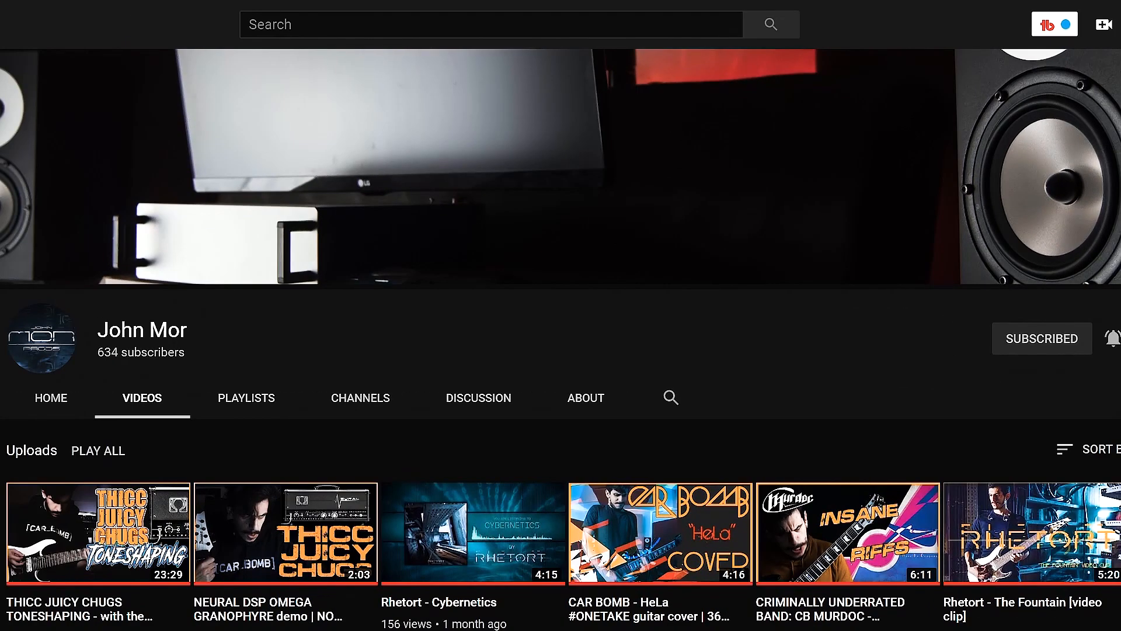
pyautogui.scroll(-2, 561, 362)
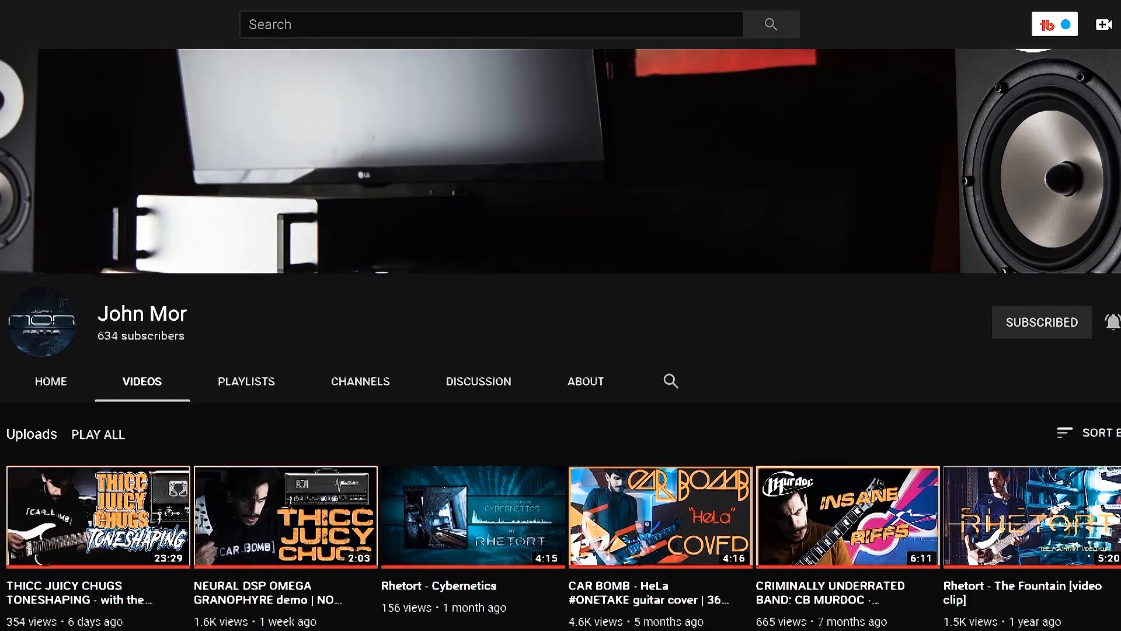
pyautogui.scroll(-4, 560, 362)
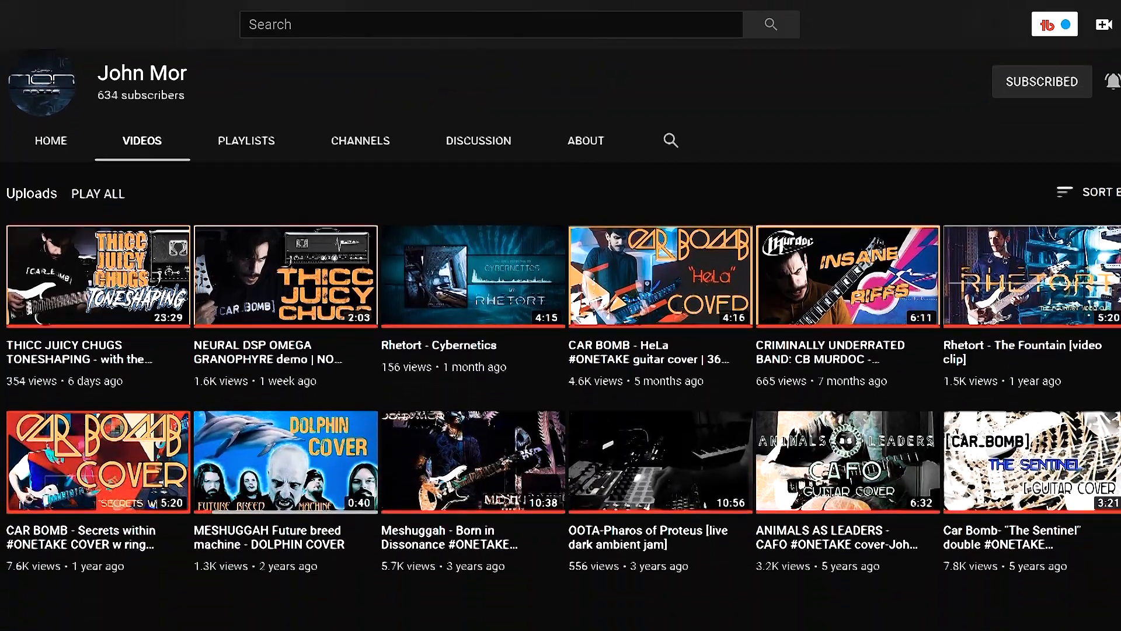